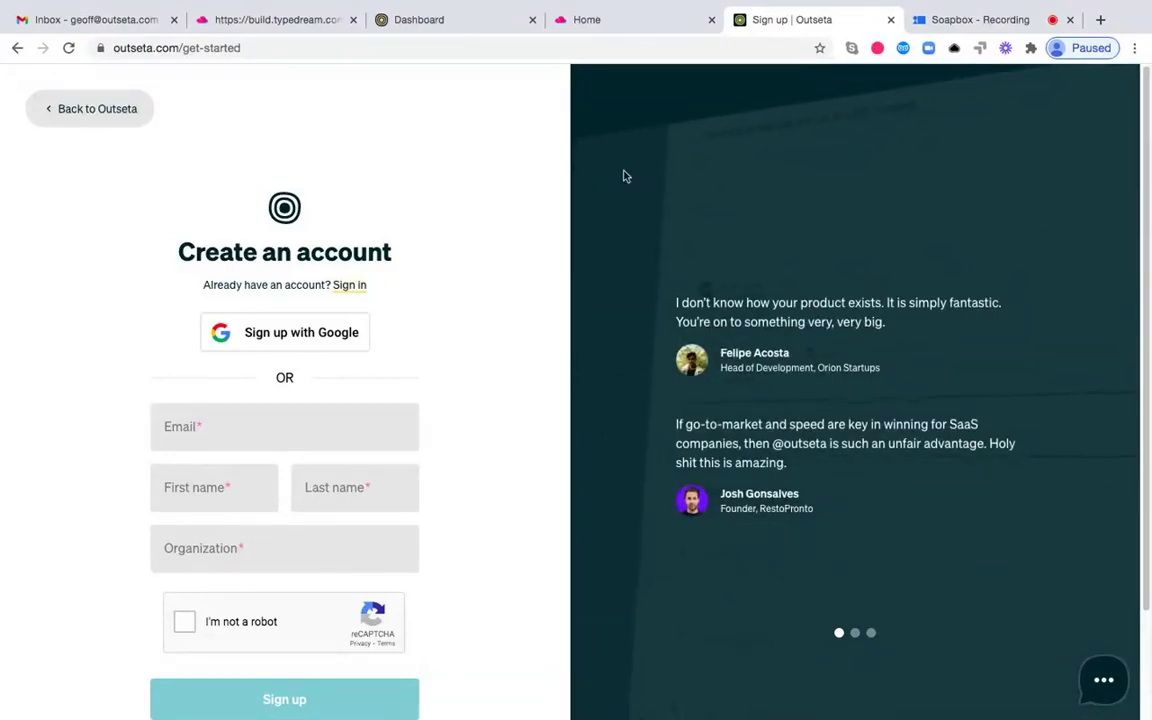
- Close the Outseta sign-up tab and switch to the Outseta account dashboard
{"action": "left_click", "coordinate": [890, 19]}
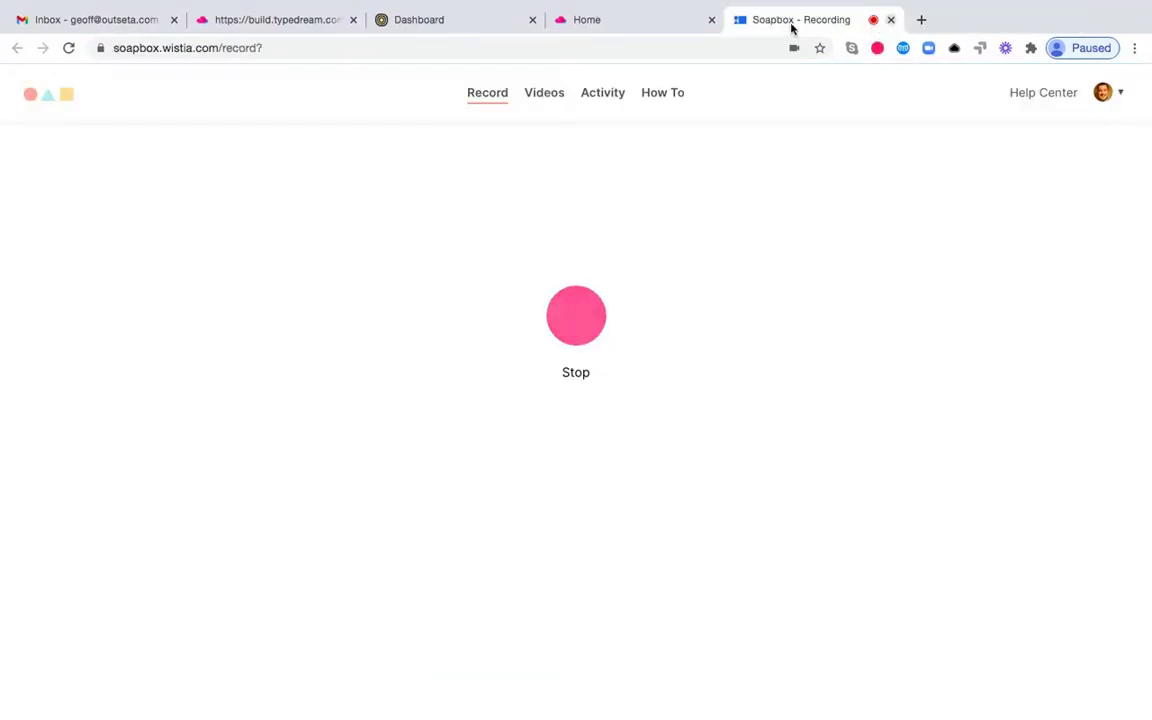
{"action": "left_click", "coordinate": [464, 26]}
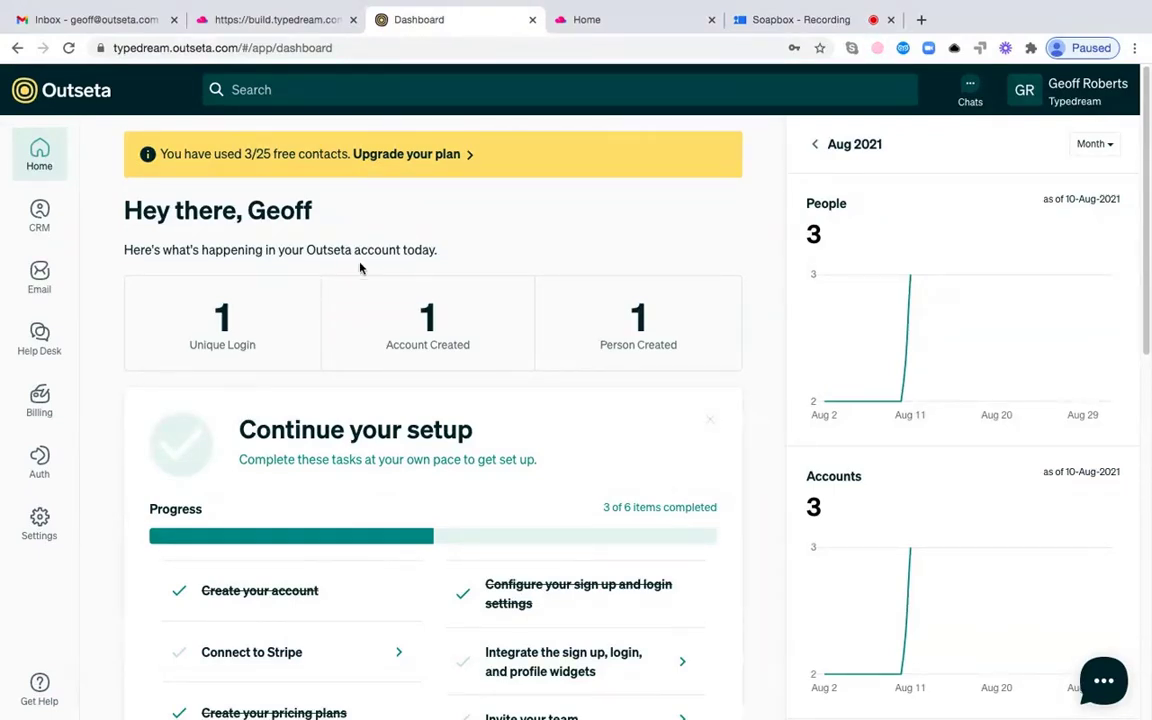
- View the Stripe billing settings under Billing > Settings, then go back to the Typedream editor
{"action": "mouse_move", "coordinate": [44, 408]}
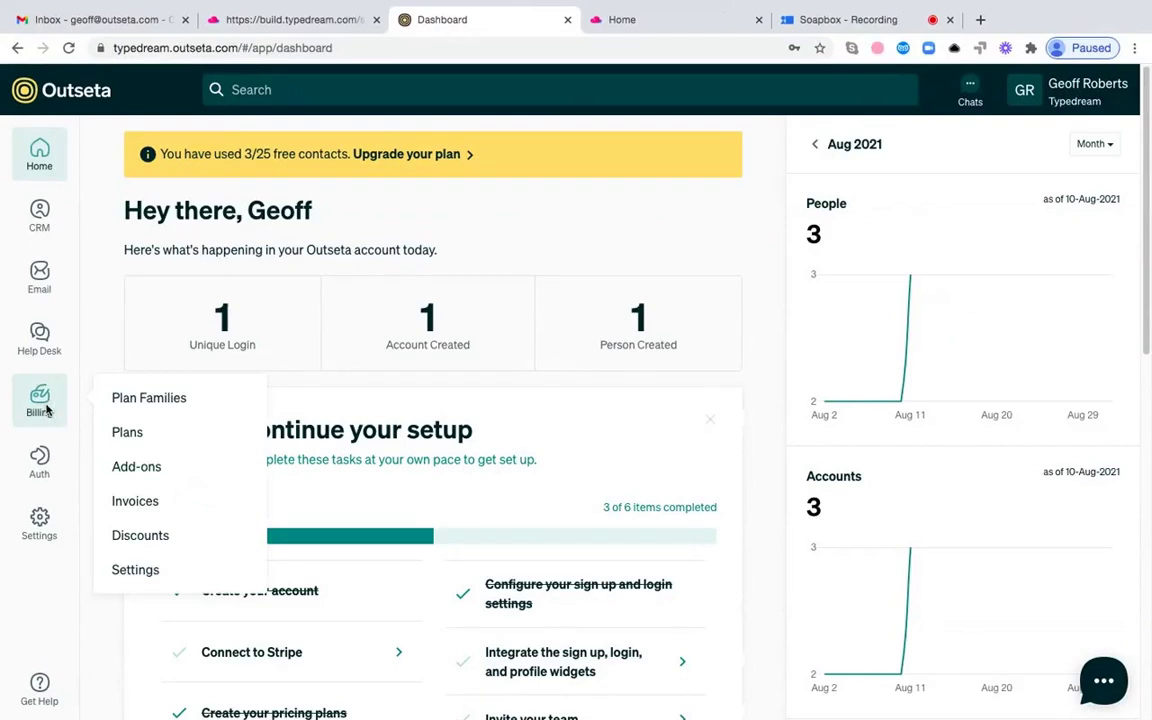
{"action": "left_click", "coordinate": [147, 575]}
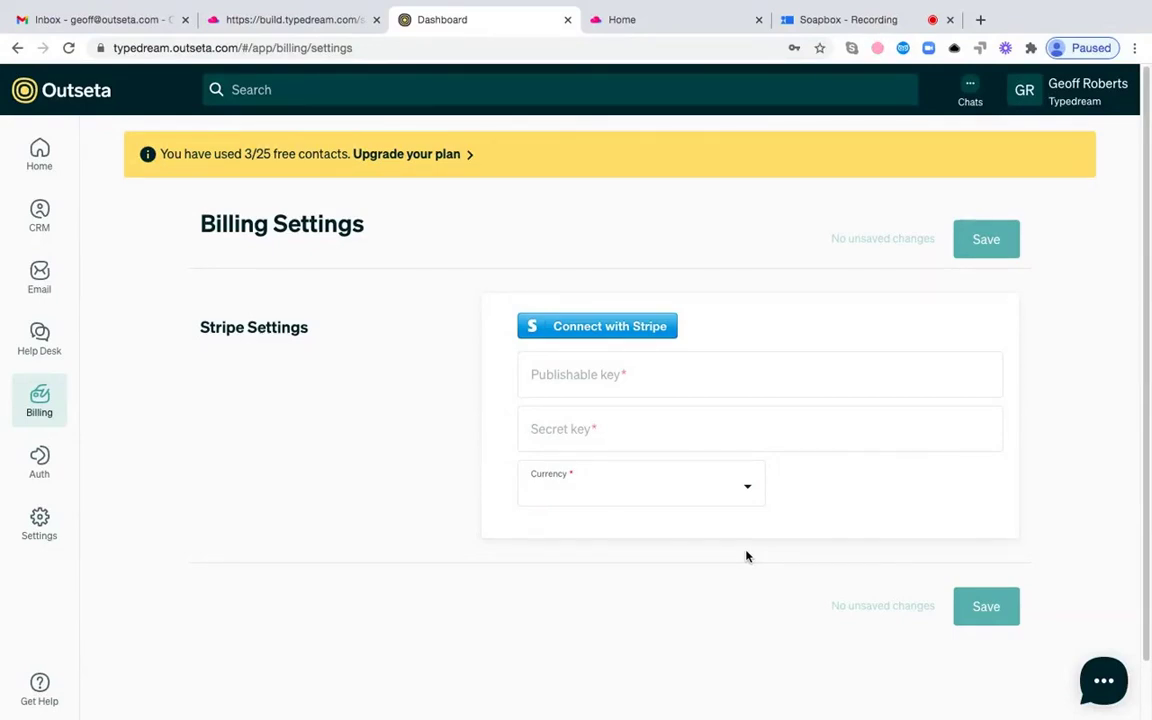
{"action": "left_click", "coordinate": [292, 22]}
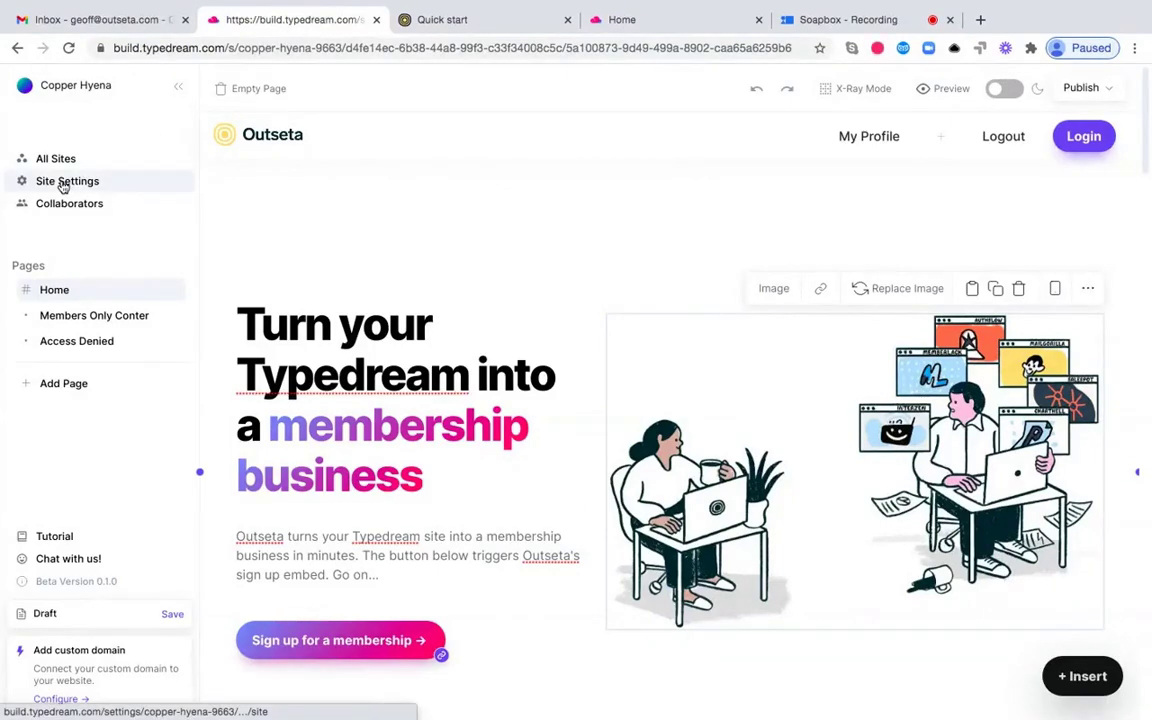
{"action": "left_click", "coordinate": [63, 183]}
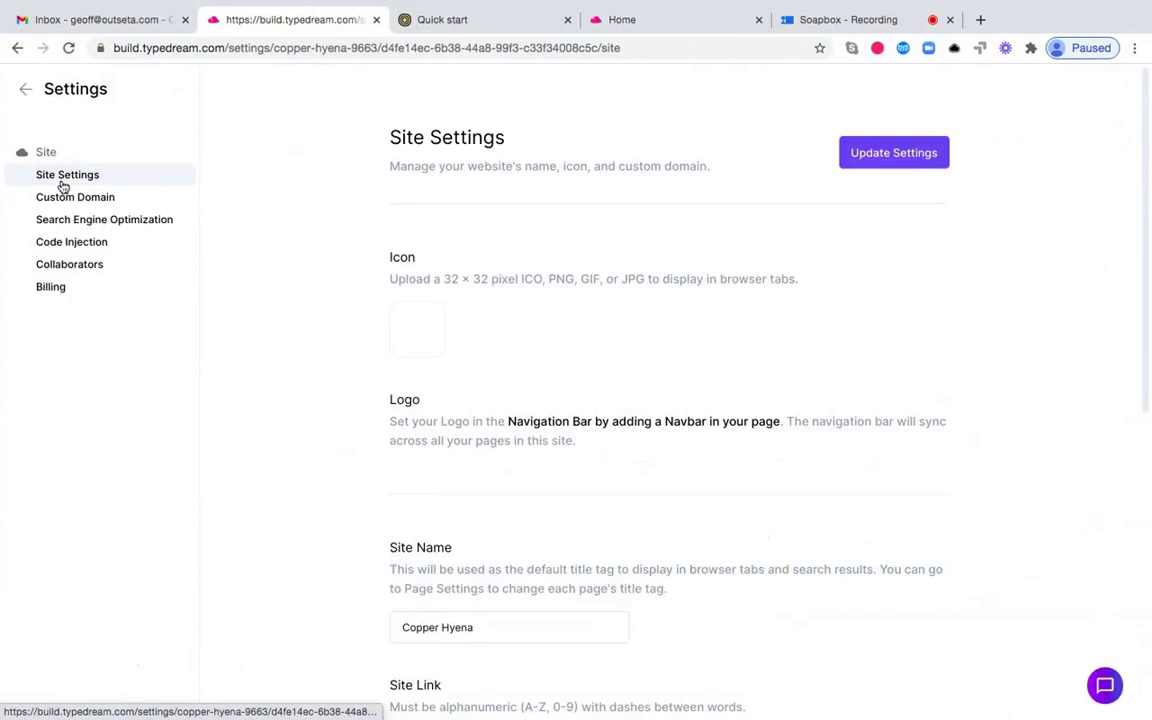
{"action": "left_click", "coordinate": [103, 245]}
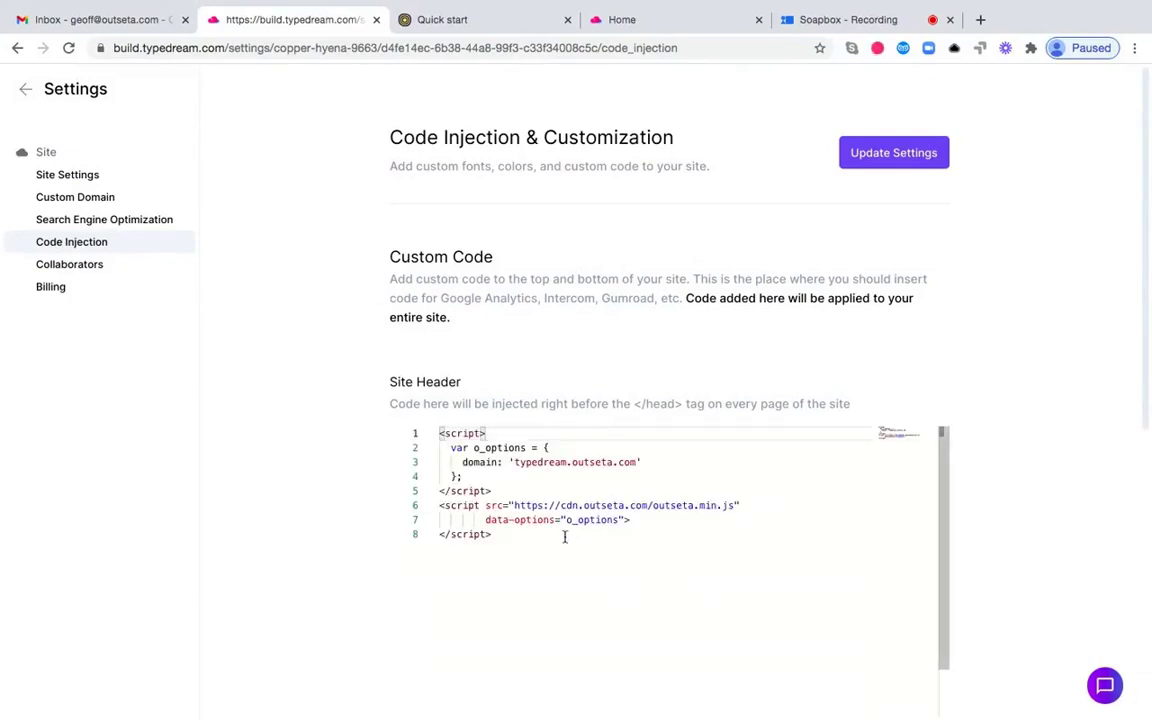
{"action": "left_click_drag", "start_coordinate": [558, 535], "coordinate": [432, 433]}
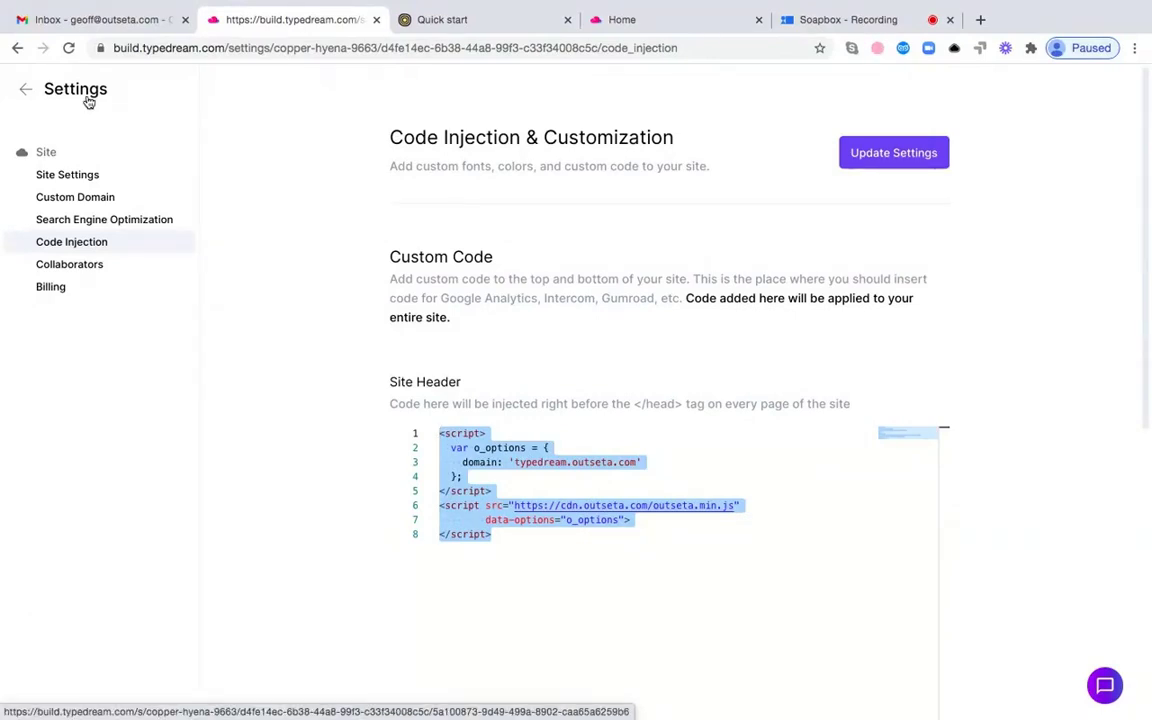
{"action": "left_click", "coordinate": [89, 102]}
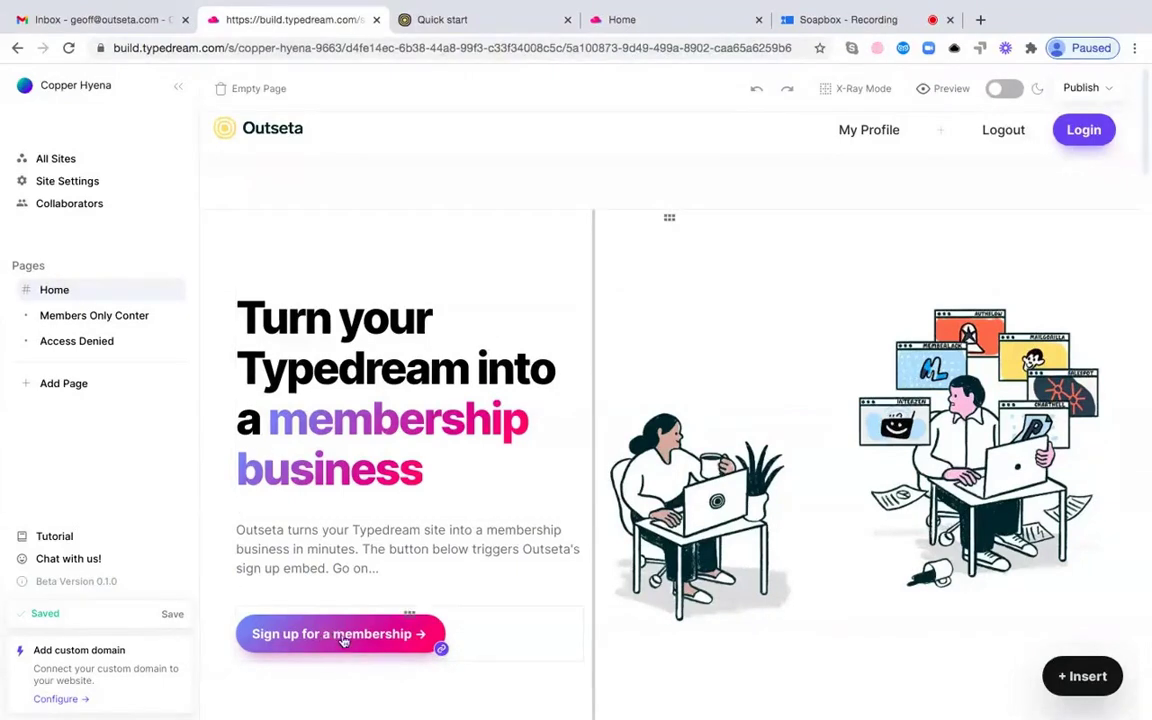
- Check Outseta's Auth sign-up and login settings, where the Post Login URL points to members-only
{"action": "mouse_move", "coordinate": [1088, 137]}
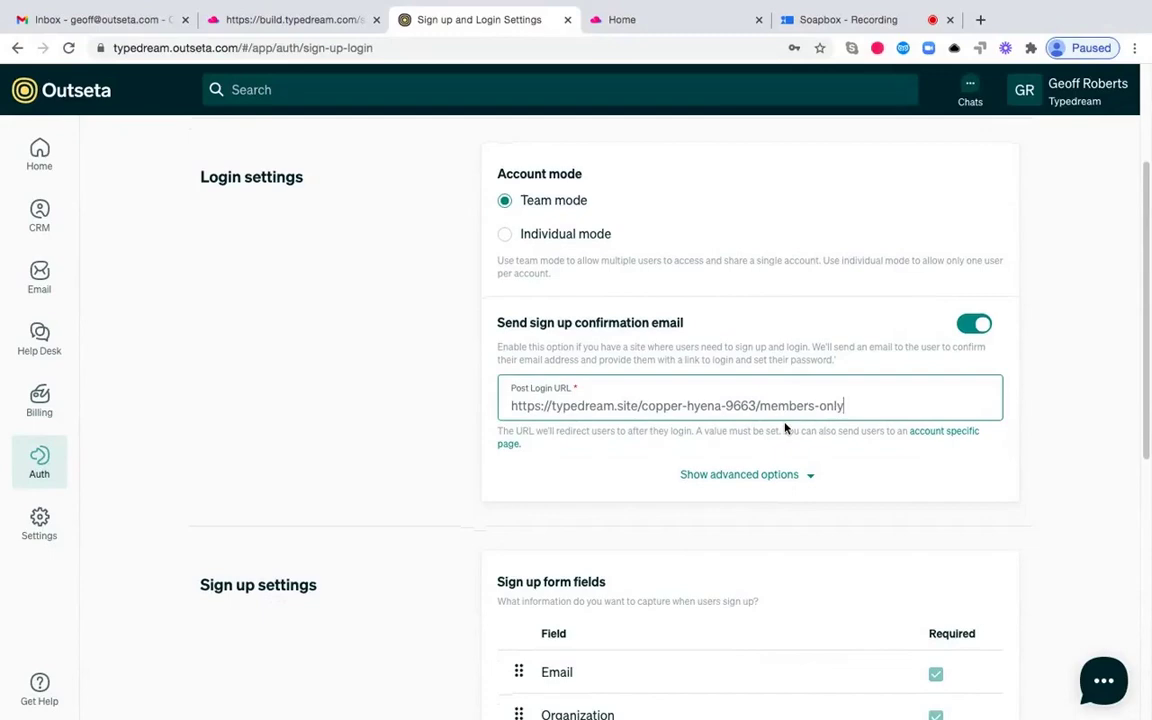
{"action": "scroll", "coordinate": [785, 428], "scroll_direction": "up", "scroll_amount": 4}
{"action": "scroll", "coordinate": [785, 428], "scroll_direction": "down", "scroll_amount": 5}
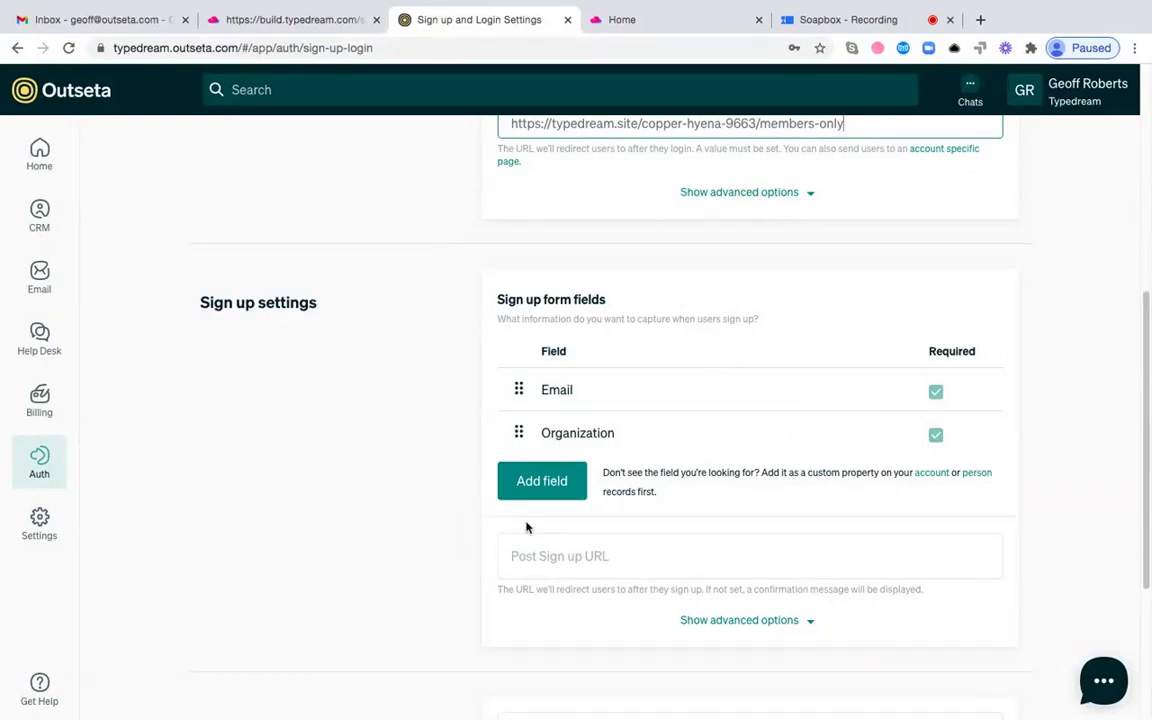
{"action": "scroll", "coordinate": [527, 527], "scroll_direction": "up", "scroll_amount": 10}
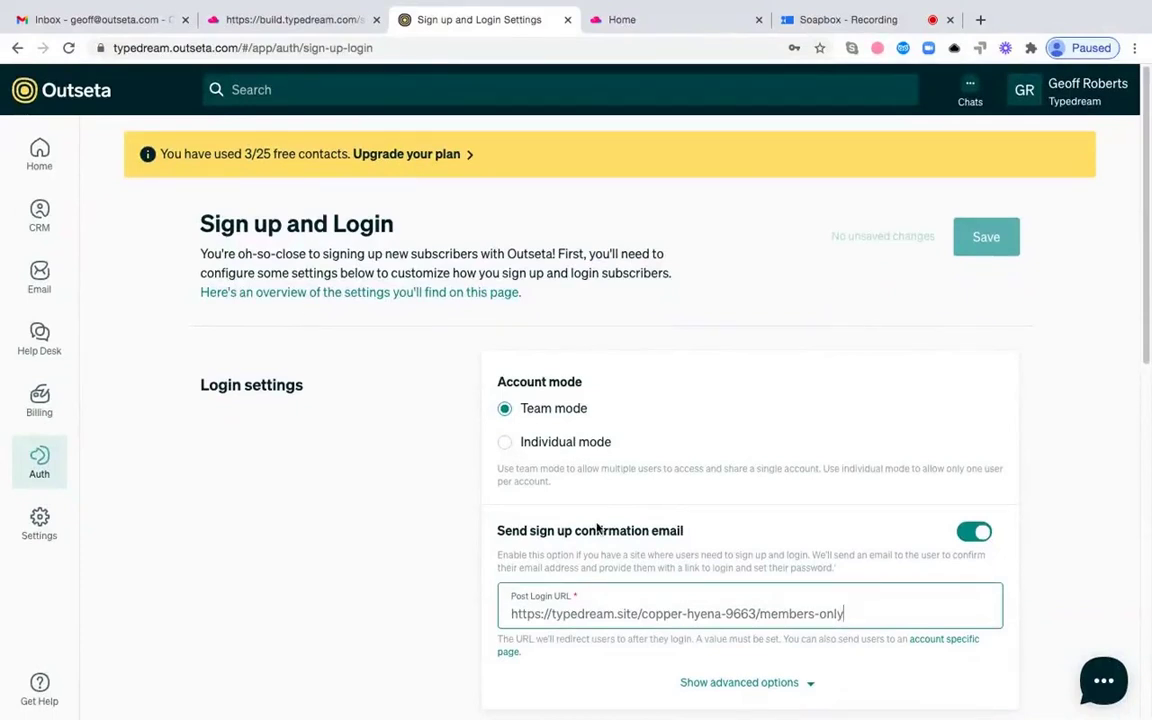
{"action": "mouse_move", "coordinate": [42, 475]}
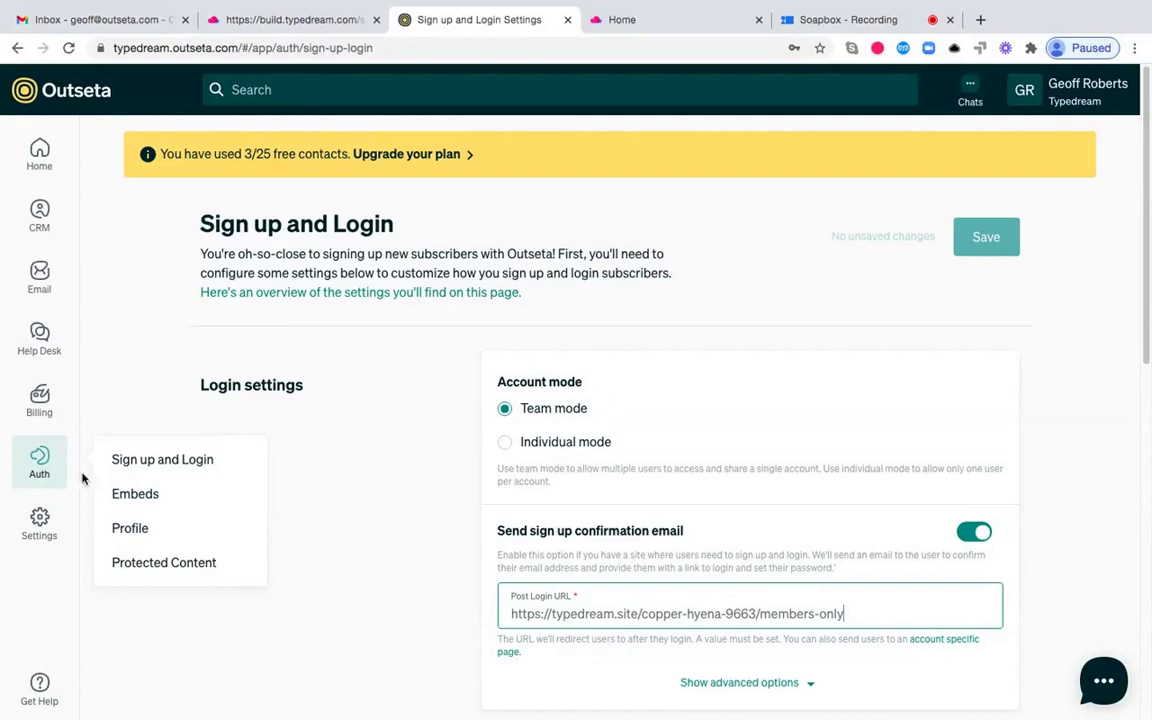
- Copy the Quick start head script from Outseta's Auth > Embeds page and return to Typedream
{"action": "left_click", "coordinate": [135, 496]}
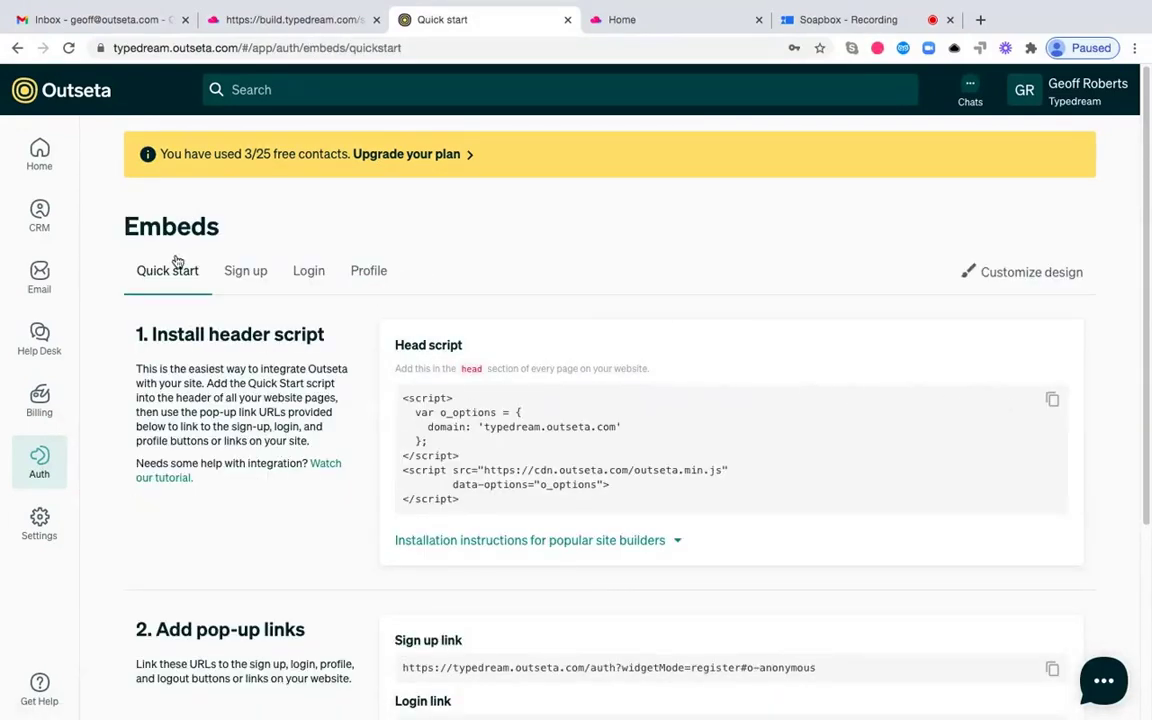
{"action": "left_click", "coordinate": [1053, 398]}
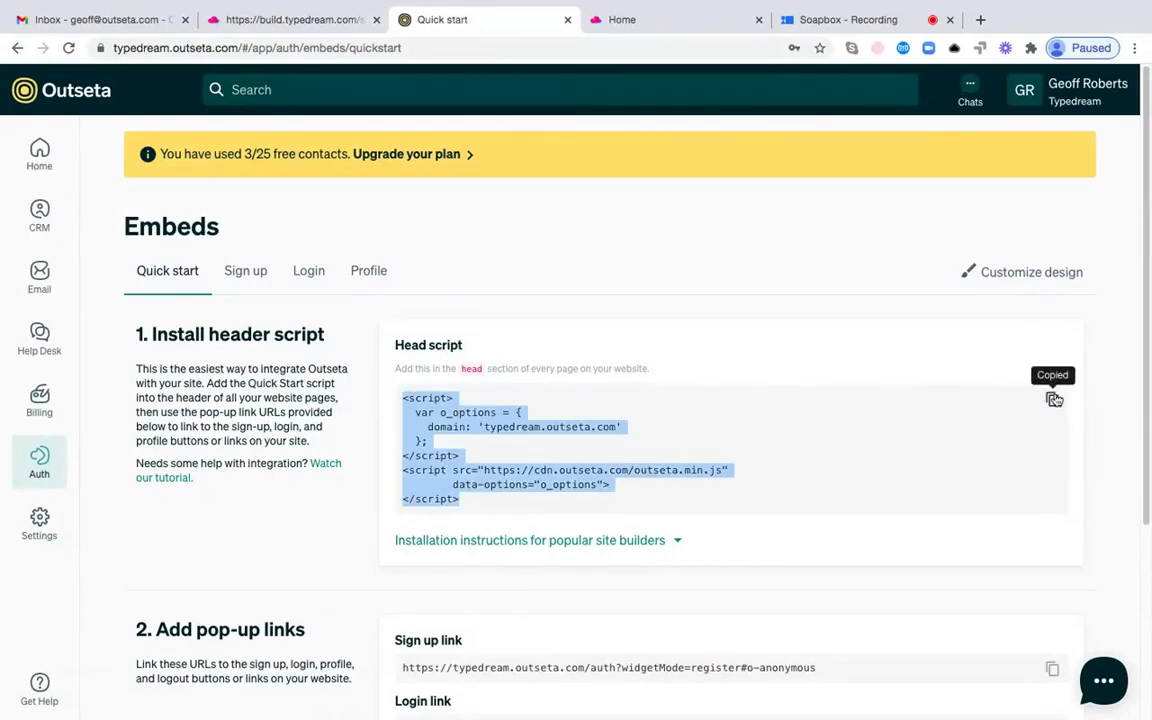
{"action": "left_click", "coordinate": [645, 26]}
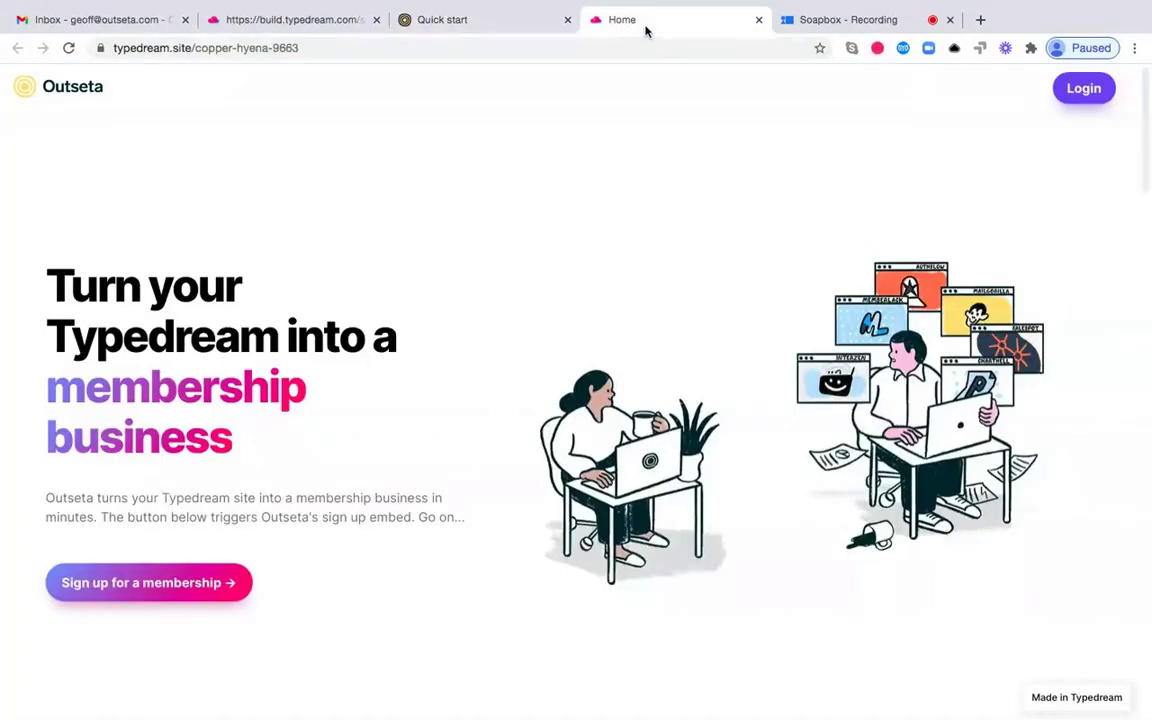
{"action": "left_click", "coordinate": [296, 30]}
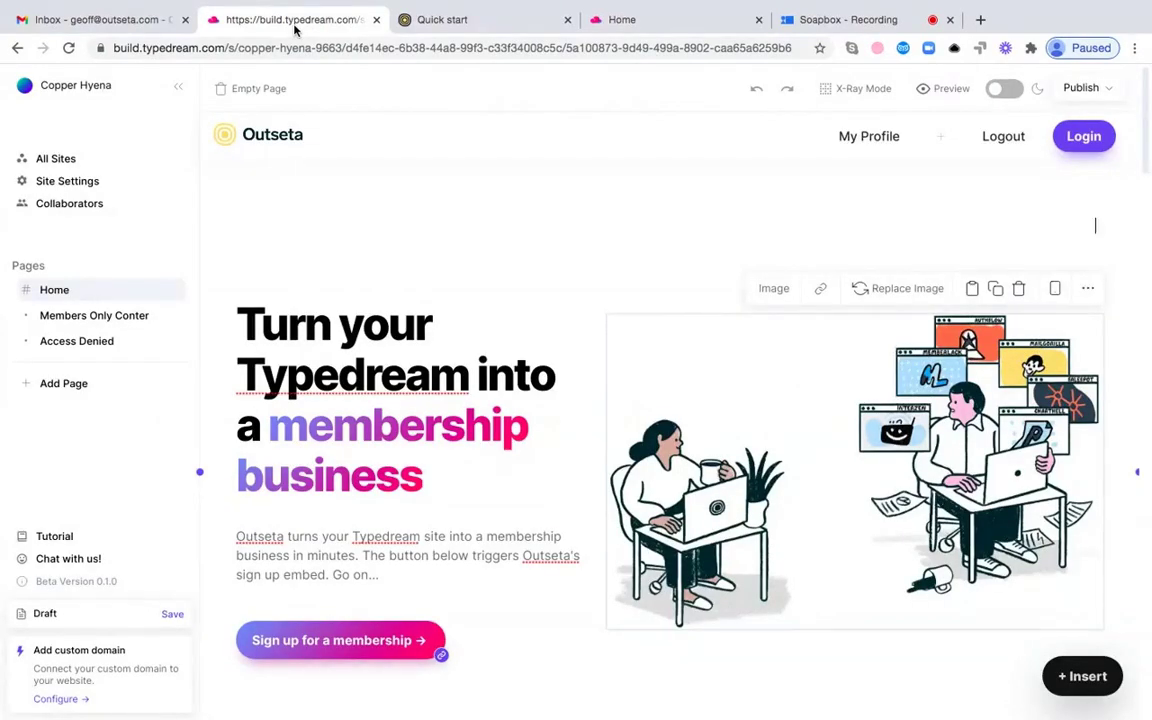
{"action": "left_click", "coordinate": [63, 185]}
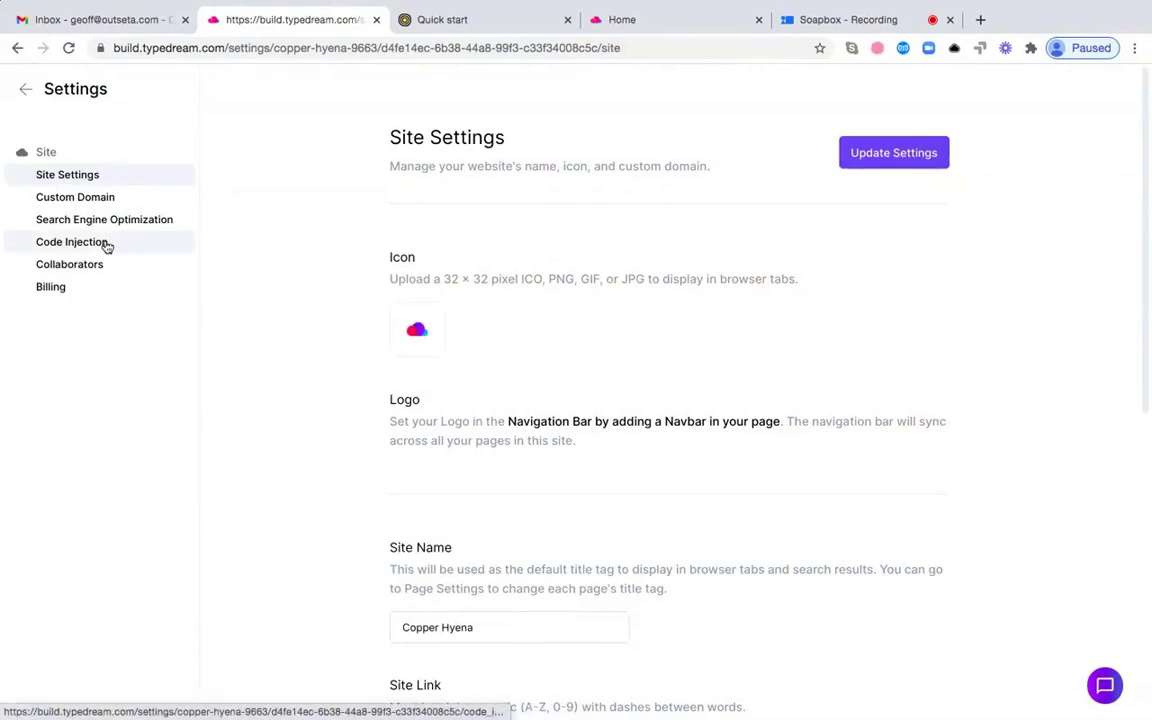
{"action": "left_click", "coordinate": [103, 246]}
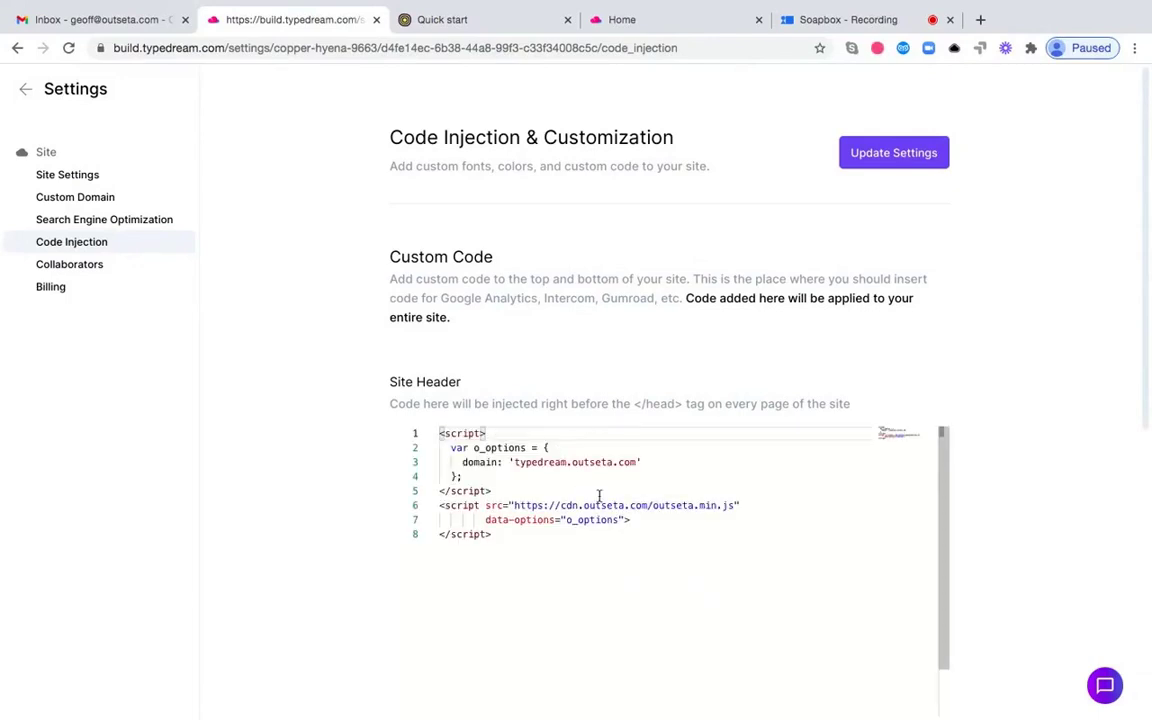
{"action": "left_click_drag", "start_coordinate": [490, 534], "coordinate": [432, 433]}
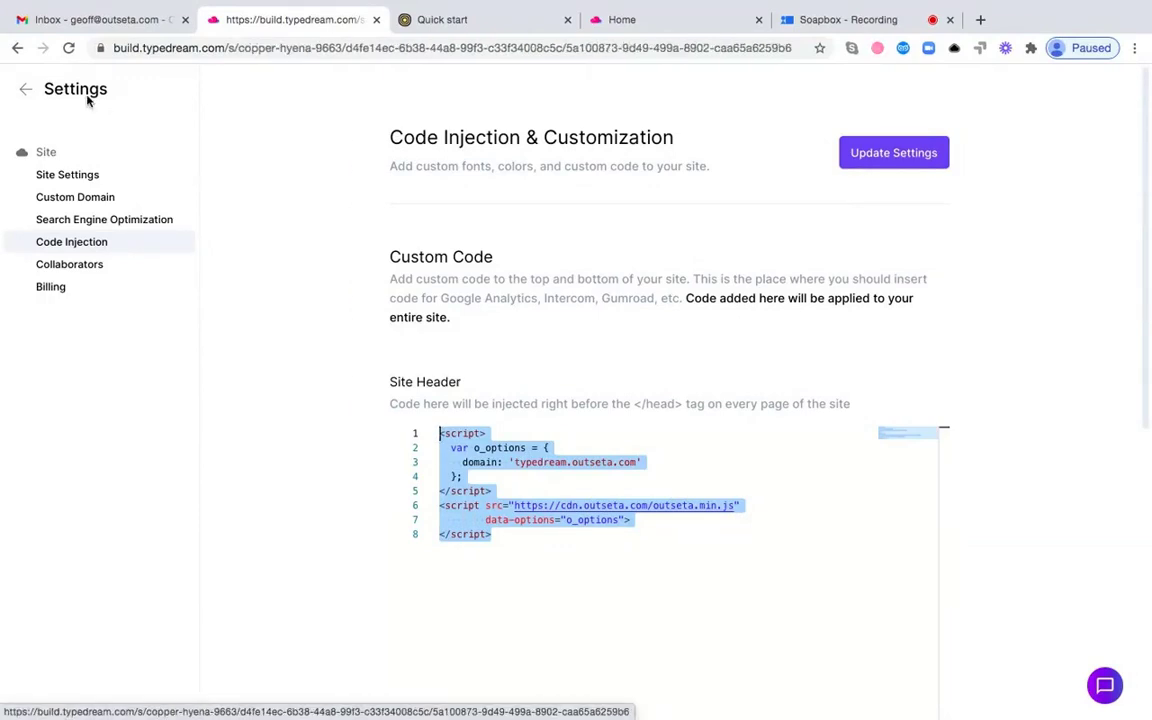
{"action": "left_click", "coordinate": [88, 100]}
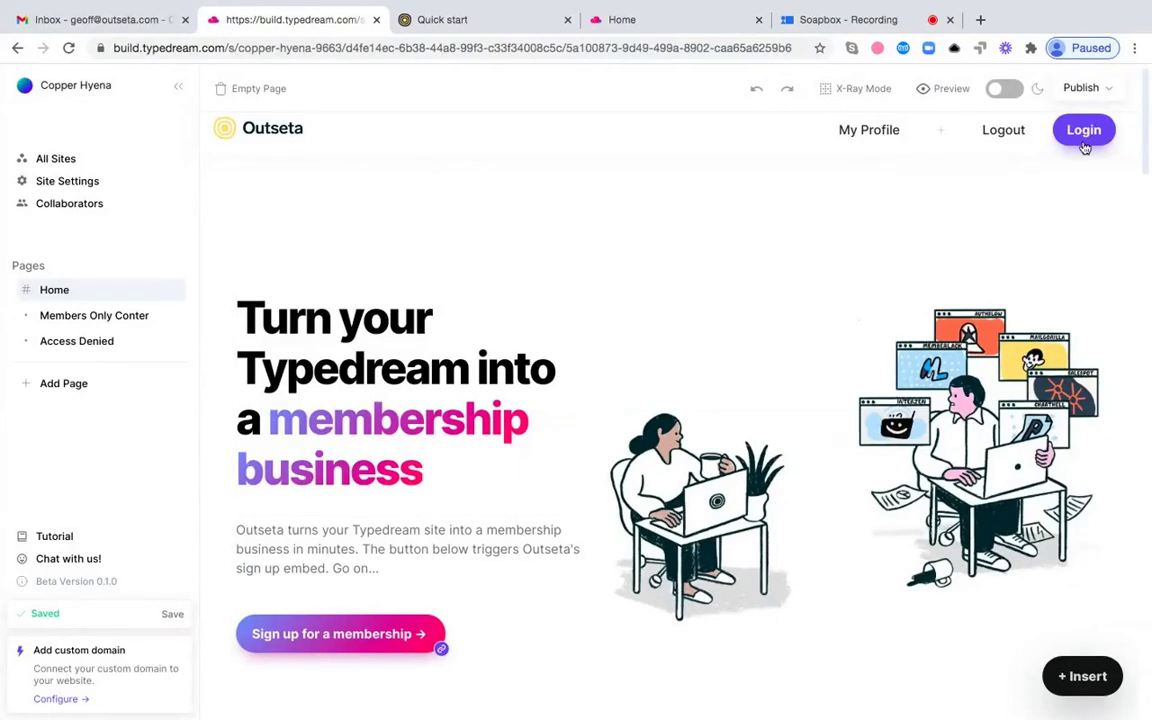
{"action": "mouse_move", "coordinate": [1088, 136]}
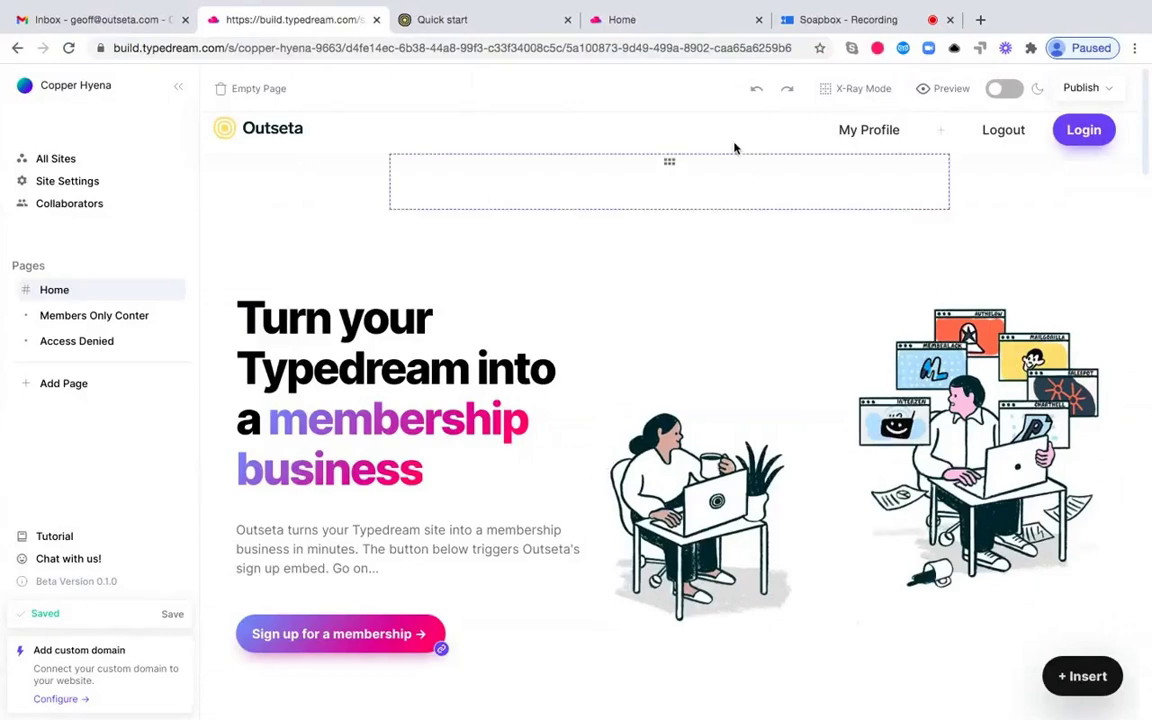
- Copy the Sign up link URL from the Add pop-up links section of Outseta's embeds page
{"action": "left_click", "coordinate": [500, 24]}
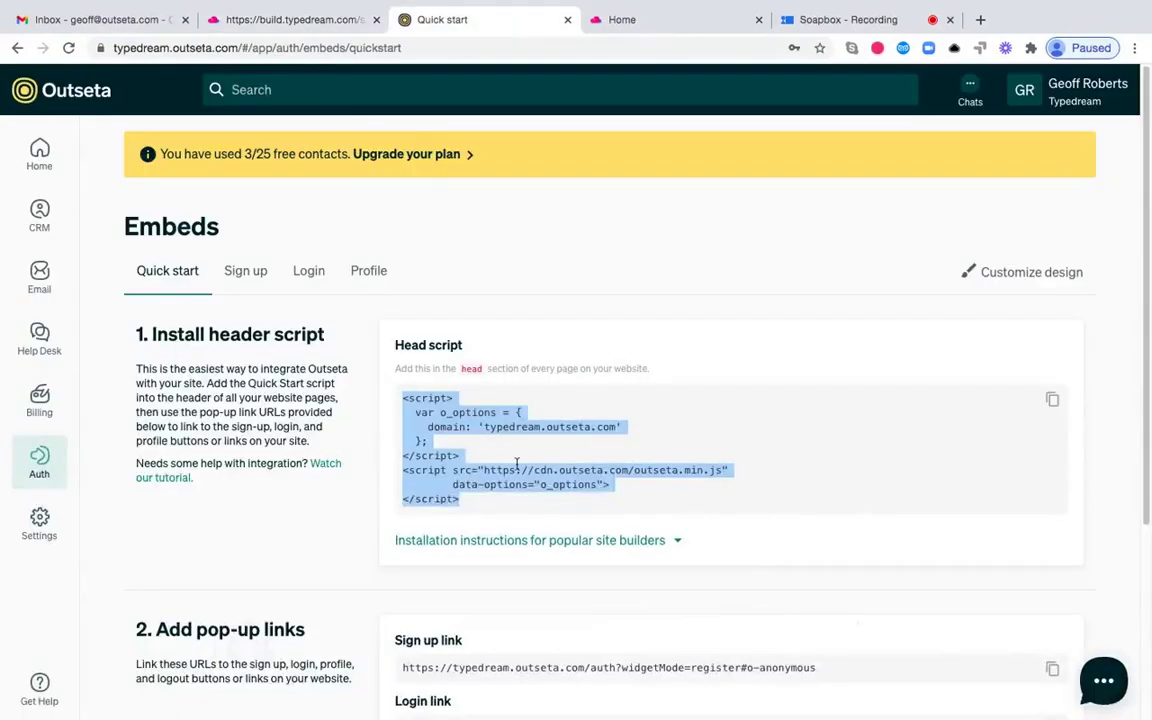
{"action": "scroll", "coordinate": [517, 465], "scroll_direction": "down", "scroll_amount": 3}
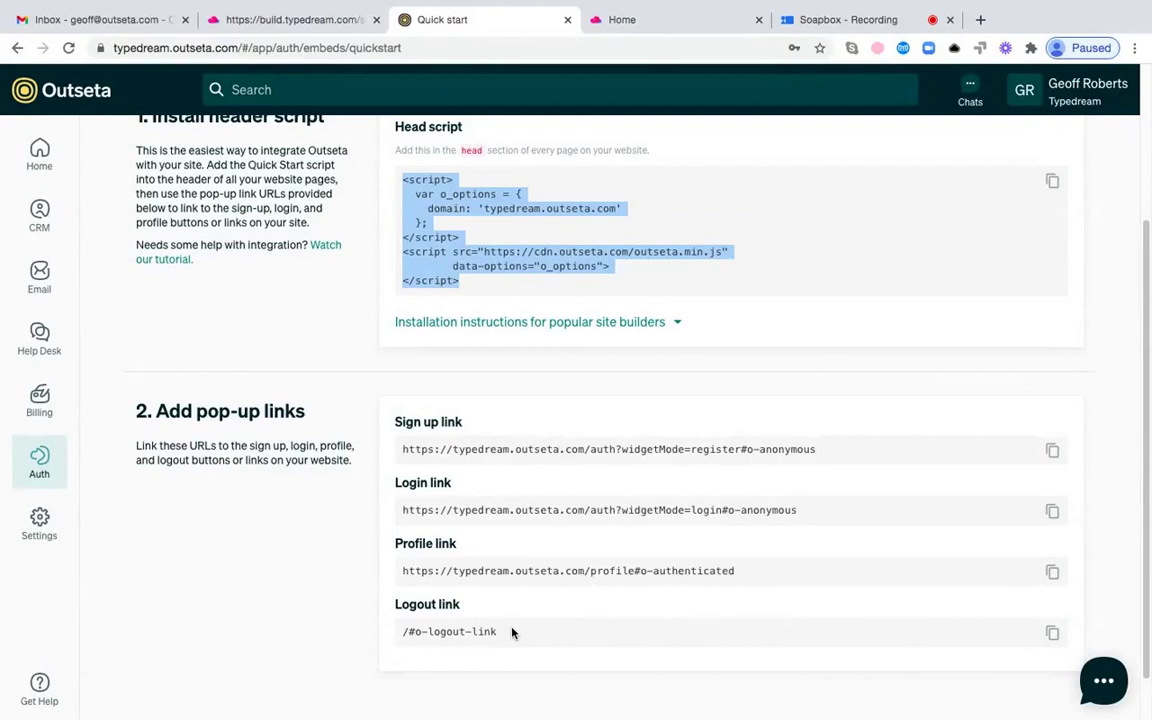
{"action": "double_click", "coordinate": [593, 449]}
{"action": "triple_click", "coordinate": [593, 449]}
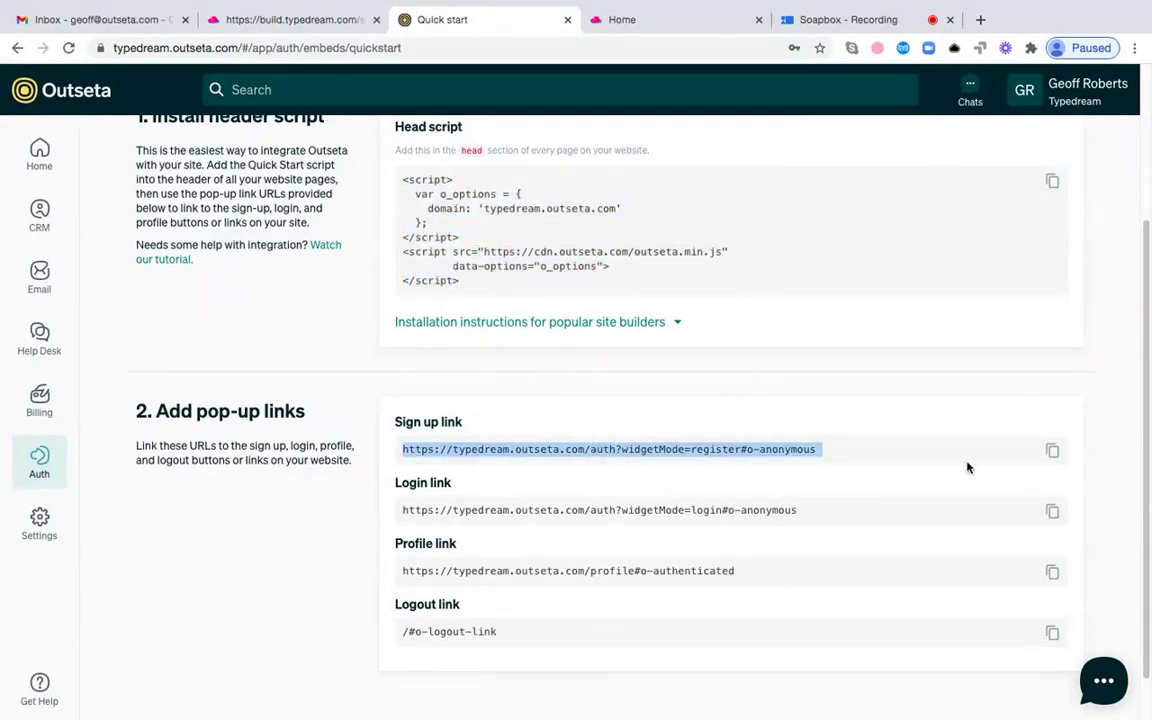
{"action": "left_click", "coordinate": [1052, 451]}
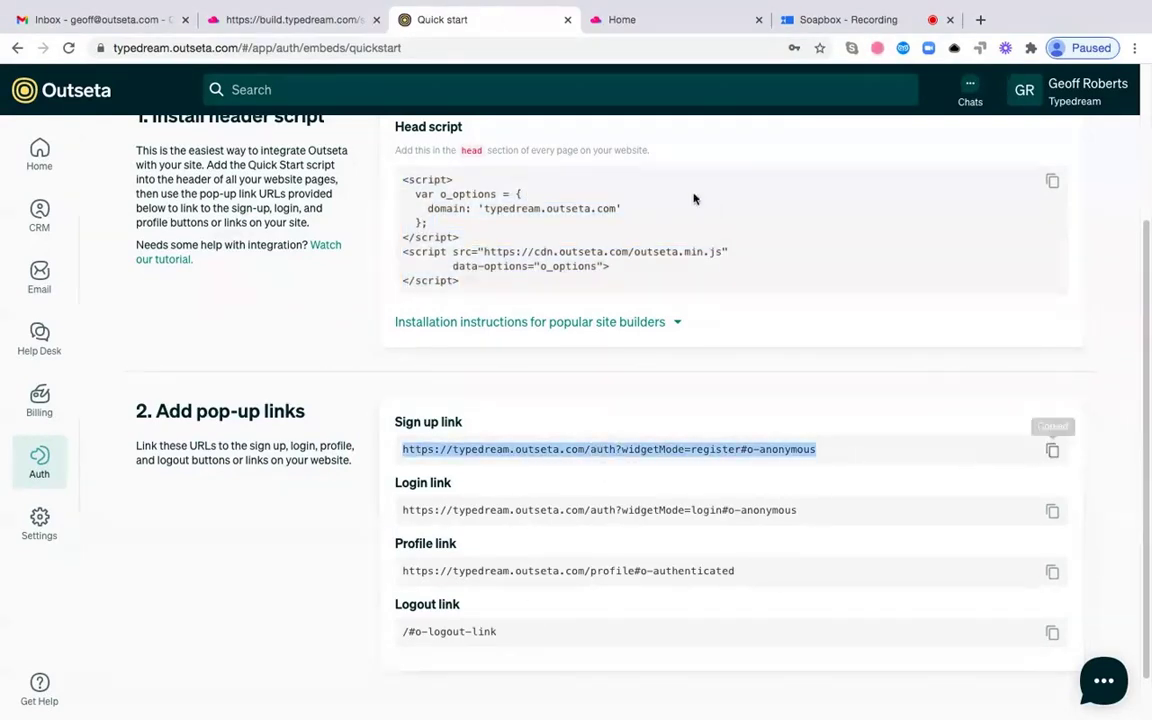
- Paste the Outseta register pop-up URL as the 'Sign up for a membership' button link and save
{"action": "left_click", "coordinate": [309, 31]}
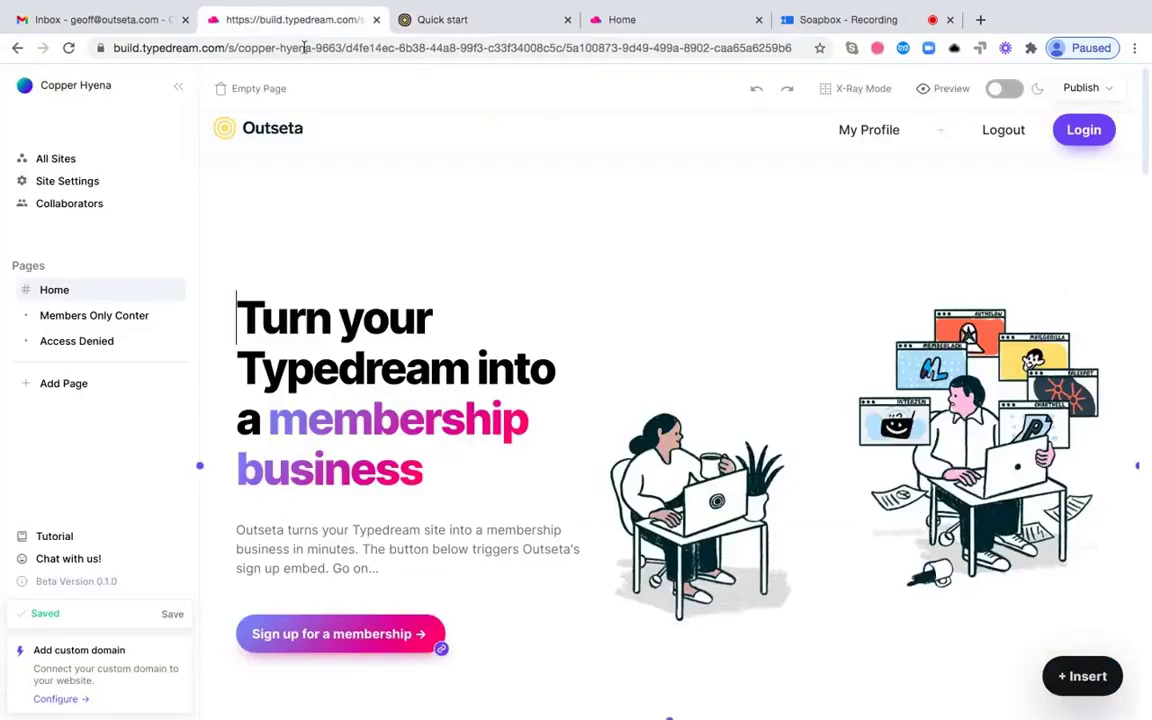
{"action": "left_click", "coordinate": [332, 642]}
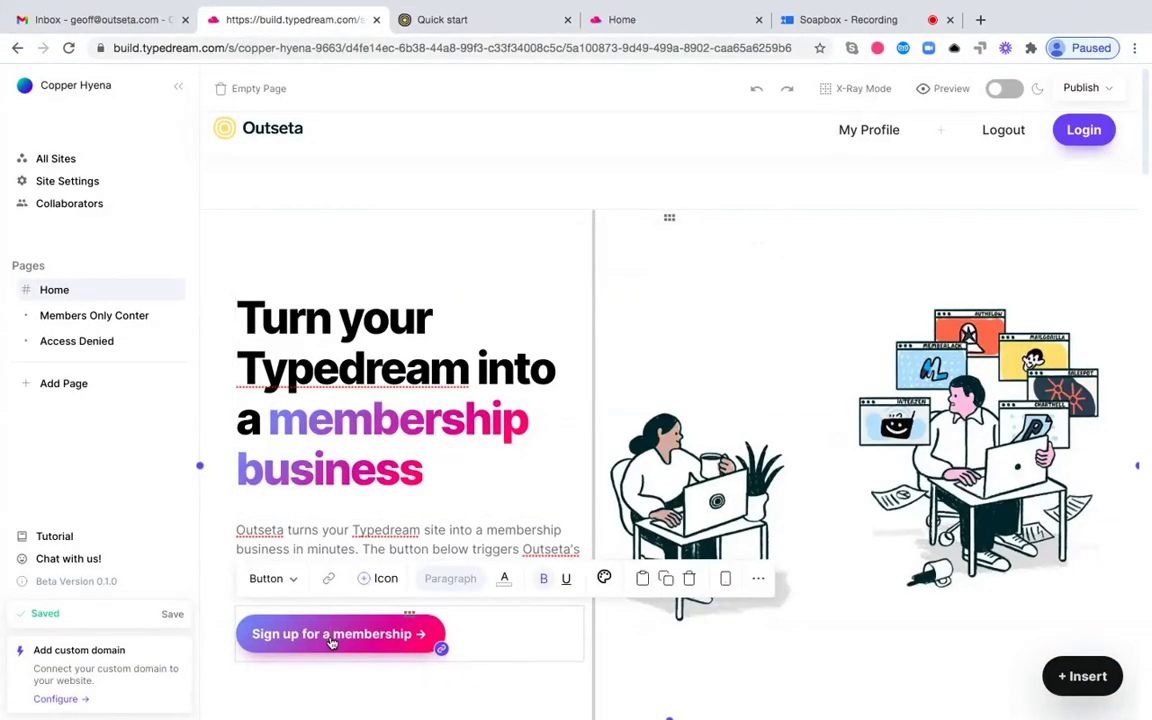
{"action": "left_click", "coordinate": [329, 578]}
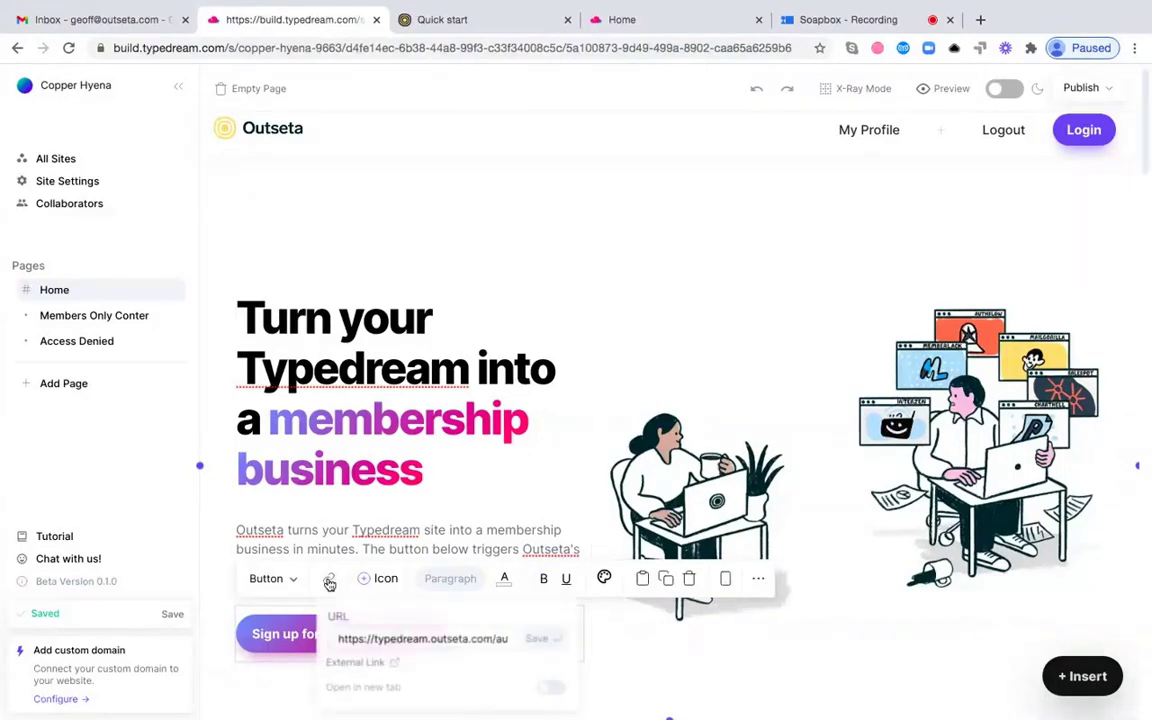
{"action": "triple_click", "coordinate": [401, 641]}
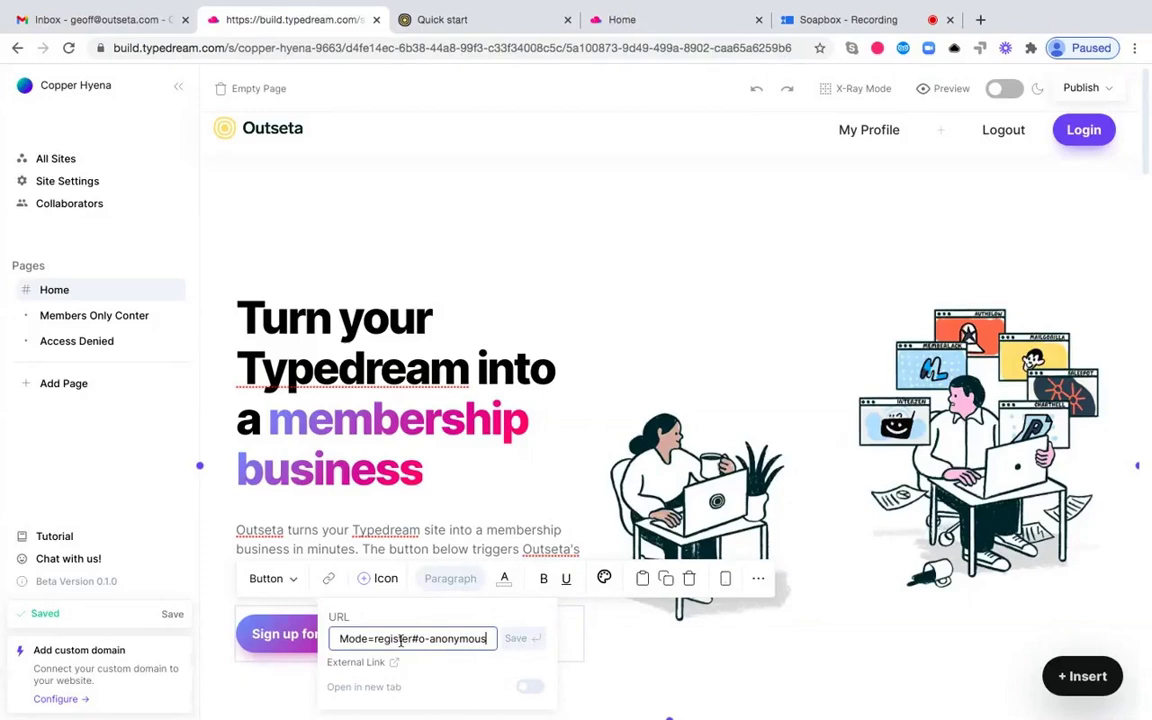
{"action": "left_click", "coordinate": [528, 642]}
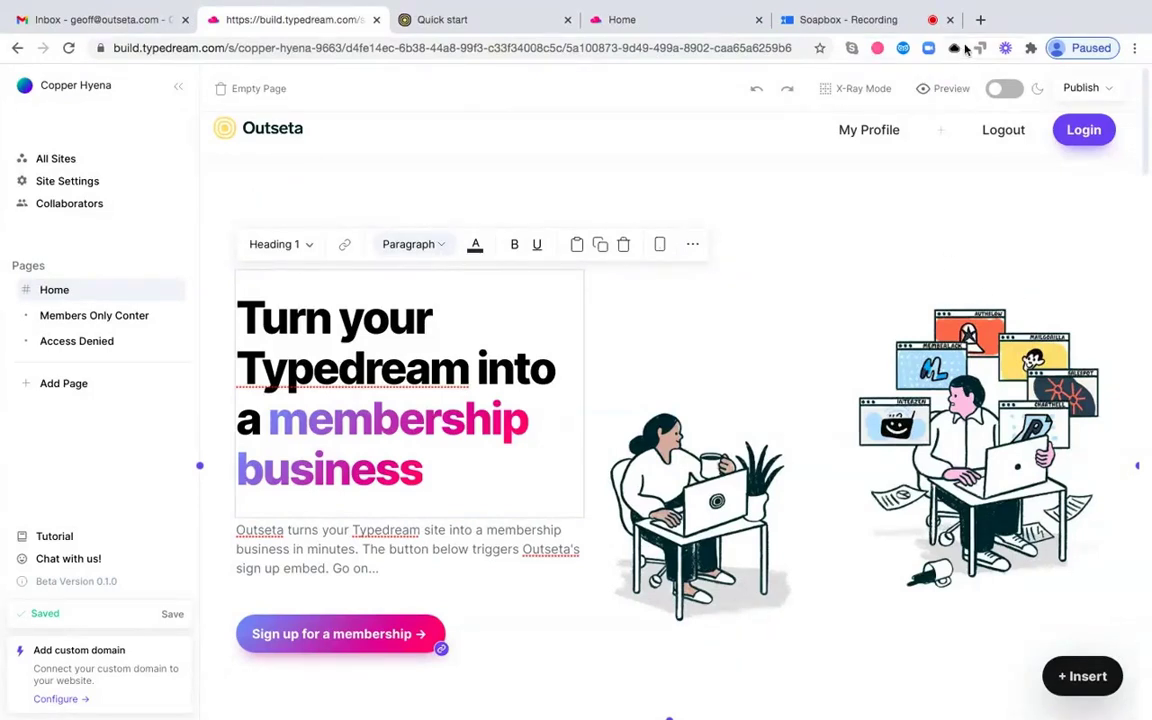
{"action": "left_click", "coordinate": [455, 20]}
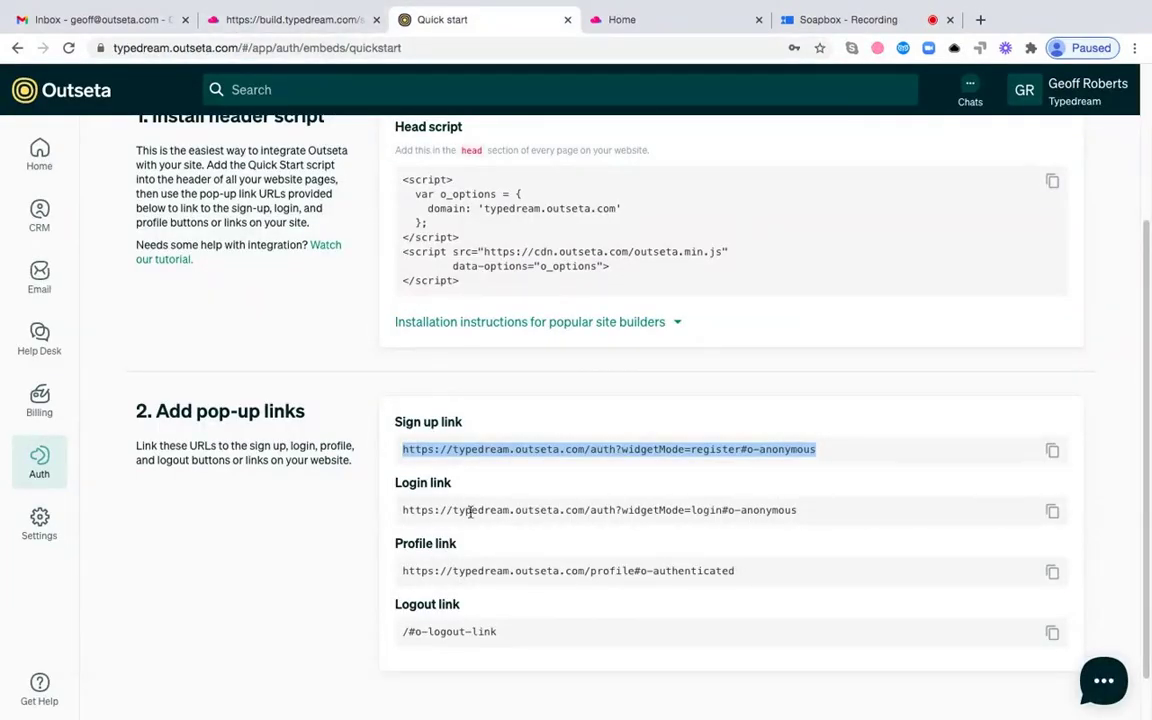
{"action": "left_click", "coordinate": [288, 20]}
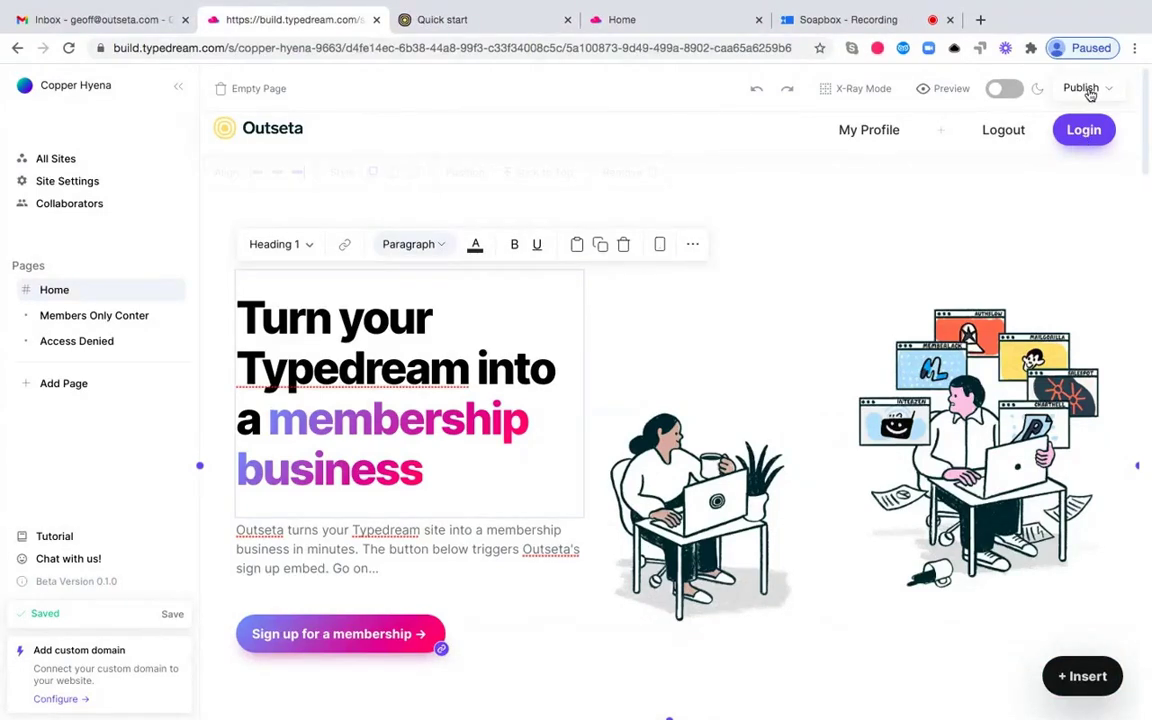
- Publish the Typedream site and view the live Home page at typedream.site/copper-hyena-9663
{"action": "left_click", "coordinate": [1090, 88]}
{"action": "left_click", "coordinate": [1030, 284]}
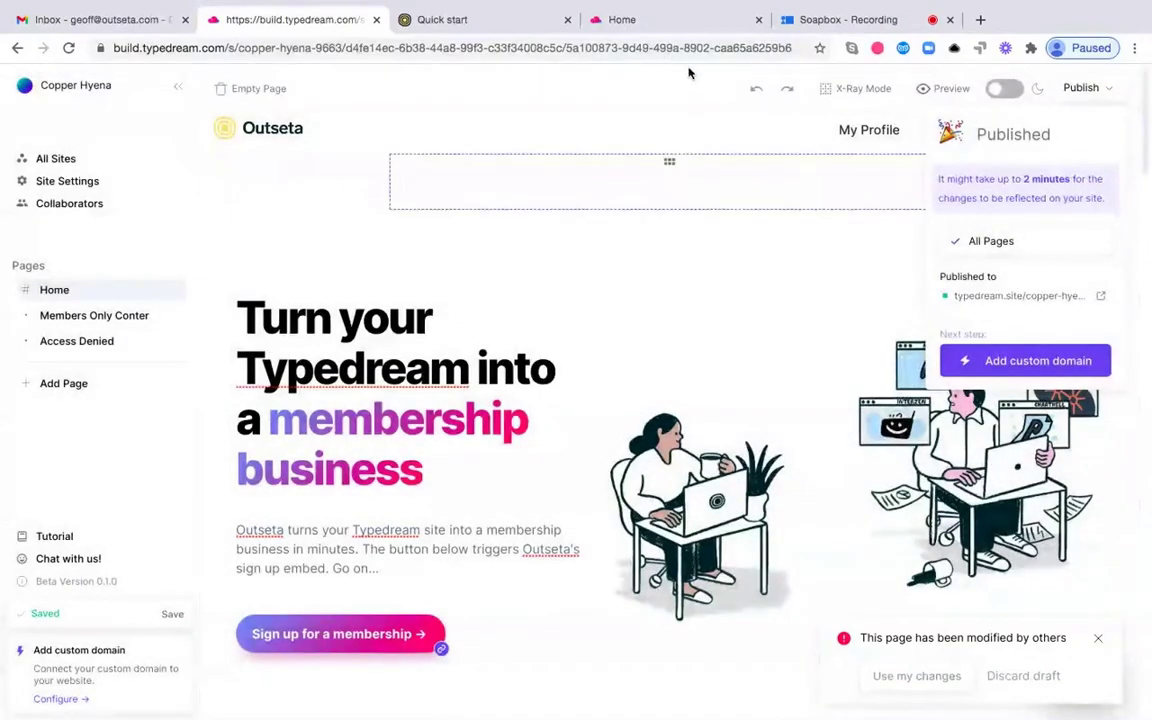
{"action": "left_click", "coordinate": [674, 27]}
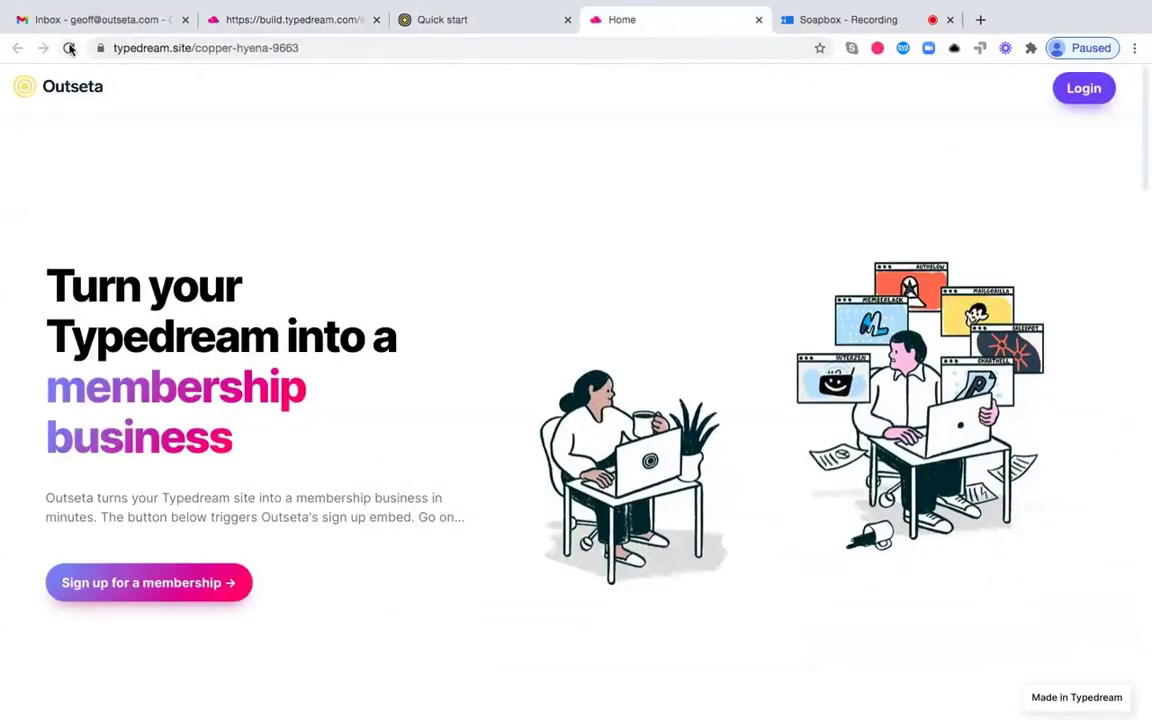
- Reload the live site and sign up for the $49.00 Pro Membership with a test email and organization Outseta
{"action": "left_click", "coordinate": [68, 47]}
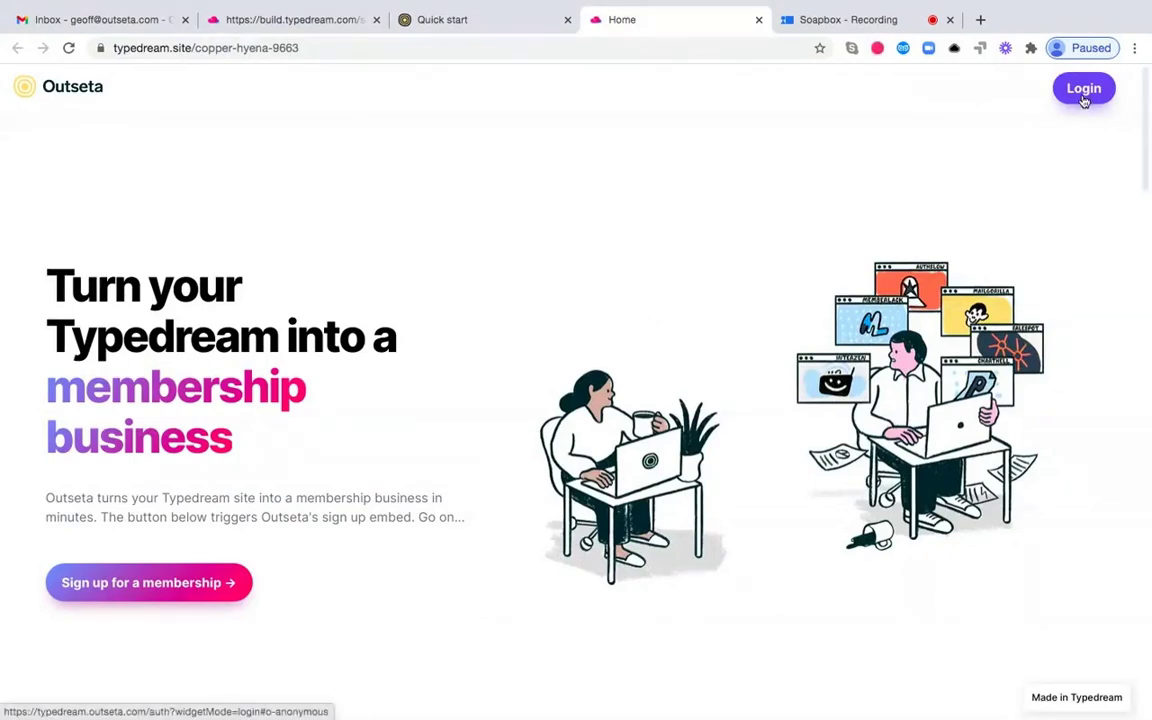
{"action": "left_click", "coordinate": [212, 590]}
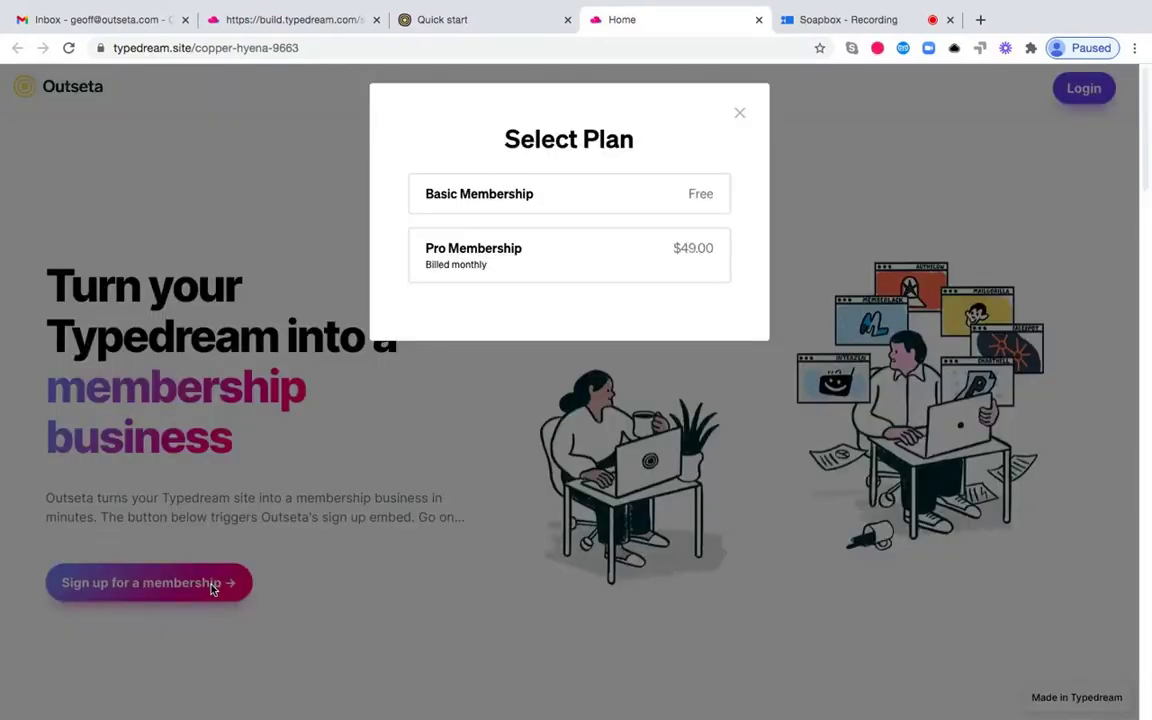
{"action": "left_click", "coordinate": [535, 270]}
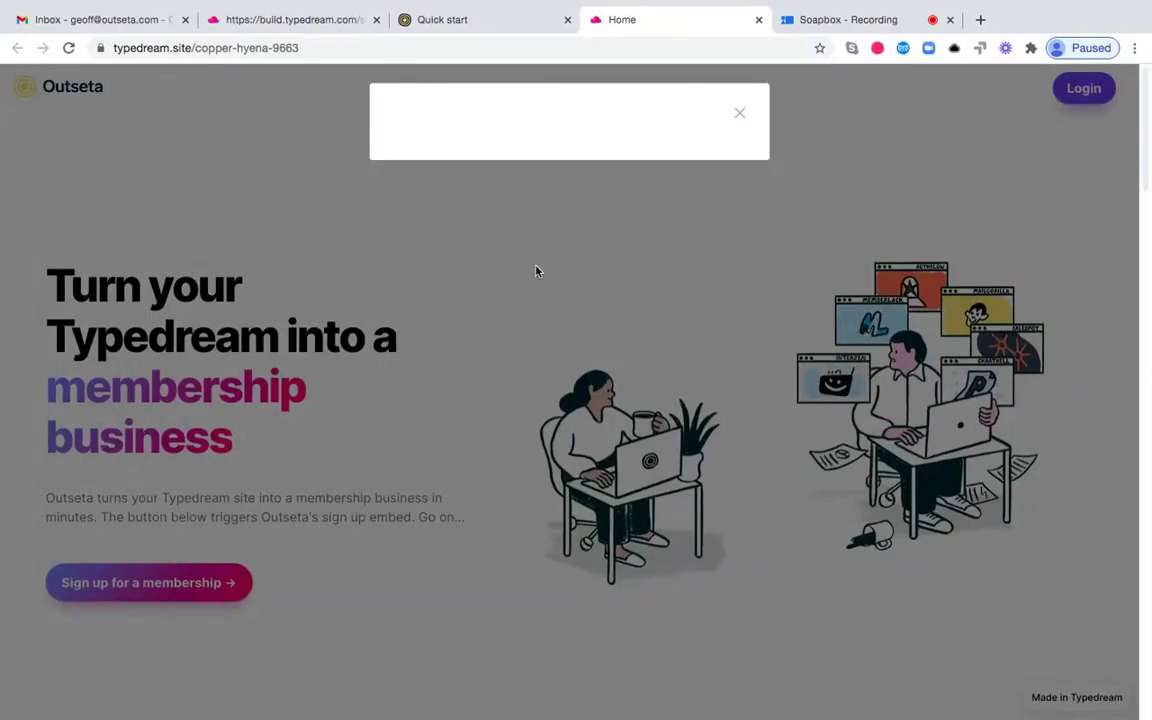
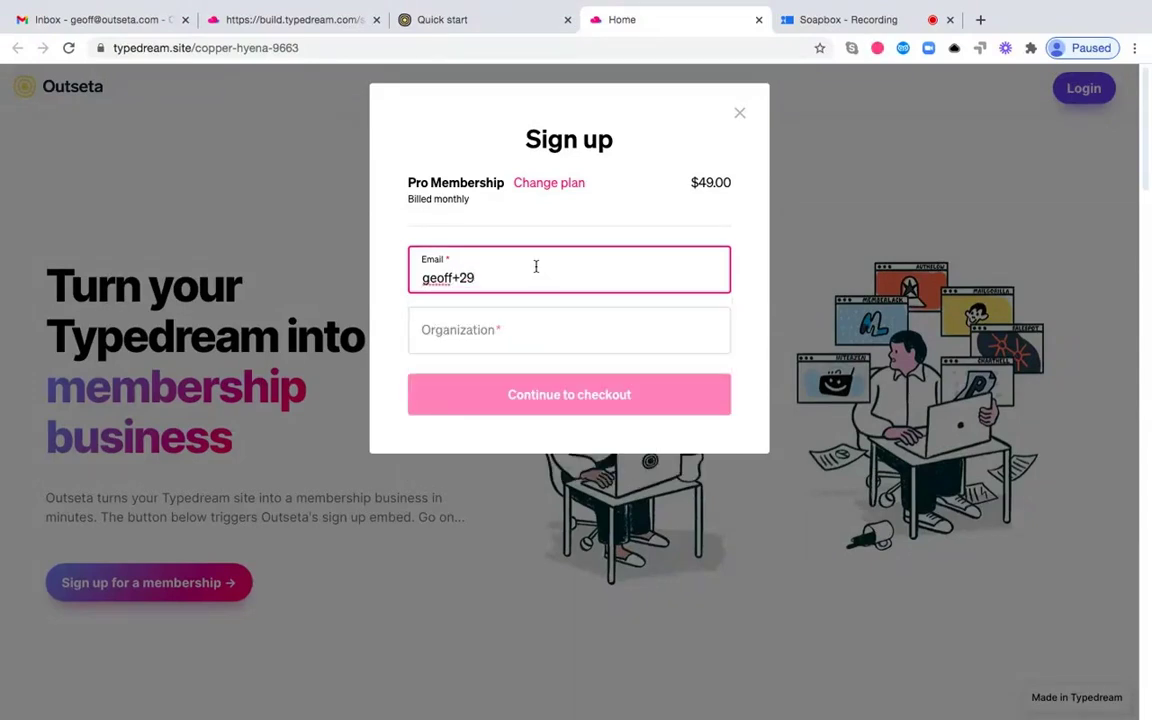
{"action": "left_click", "coordinate": [607, 330]}
{"action": "type", "text": "Outseta"}
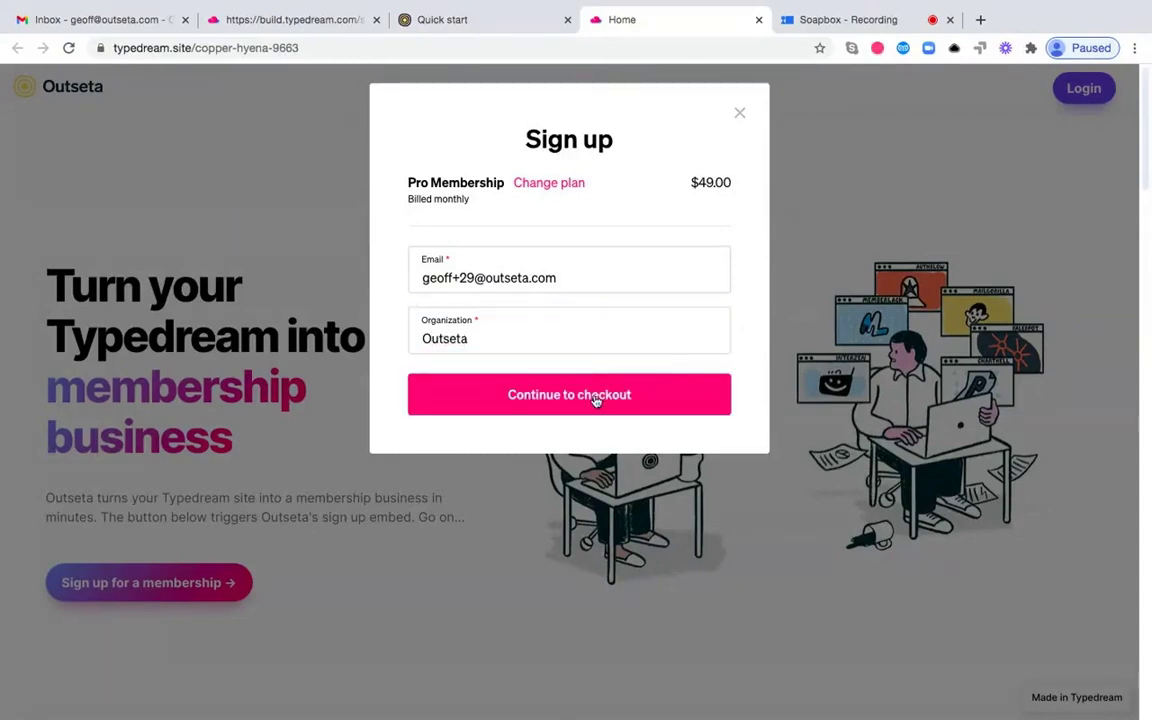
{"action": "left_click", "coordinate": [594, 398]}
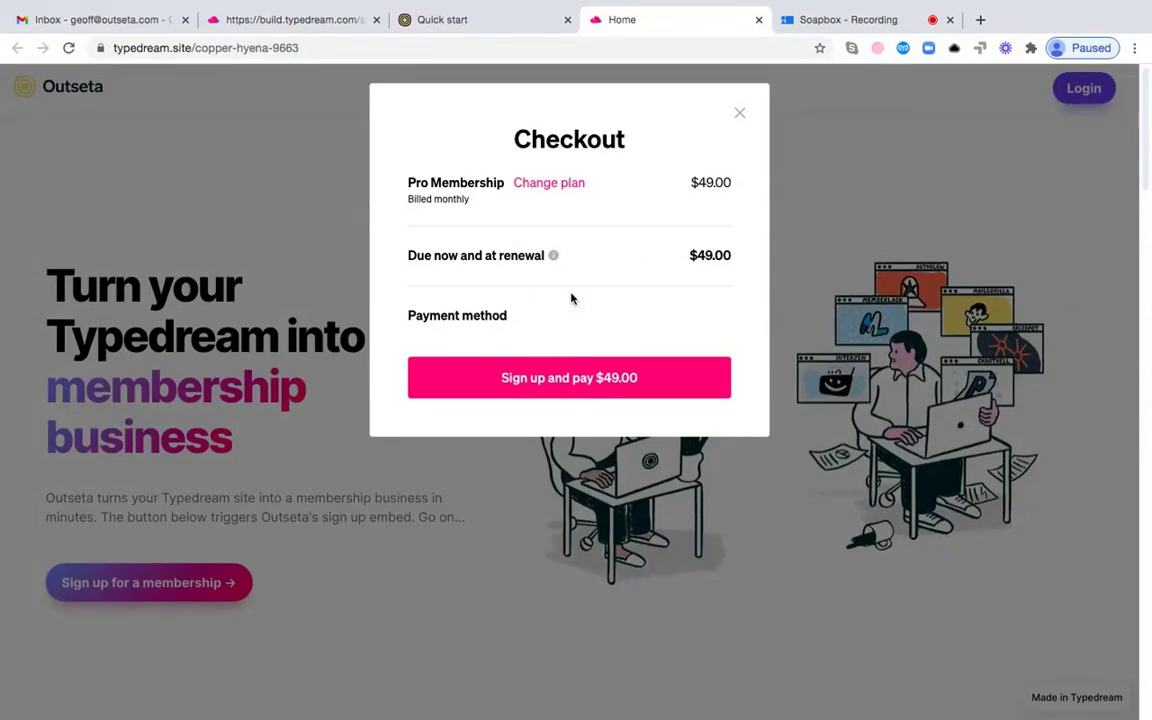
{"action": "left_click", "coordinate": [572, 377]}
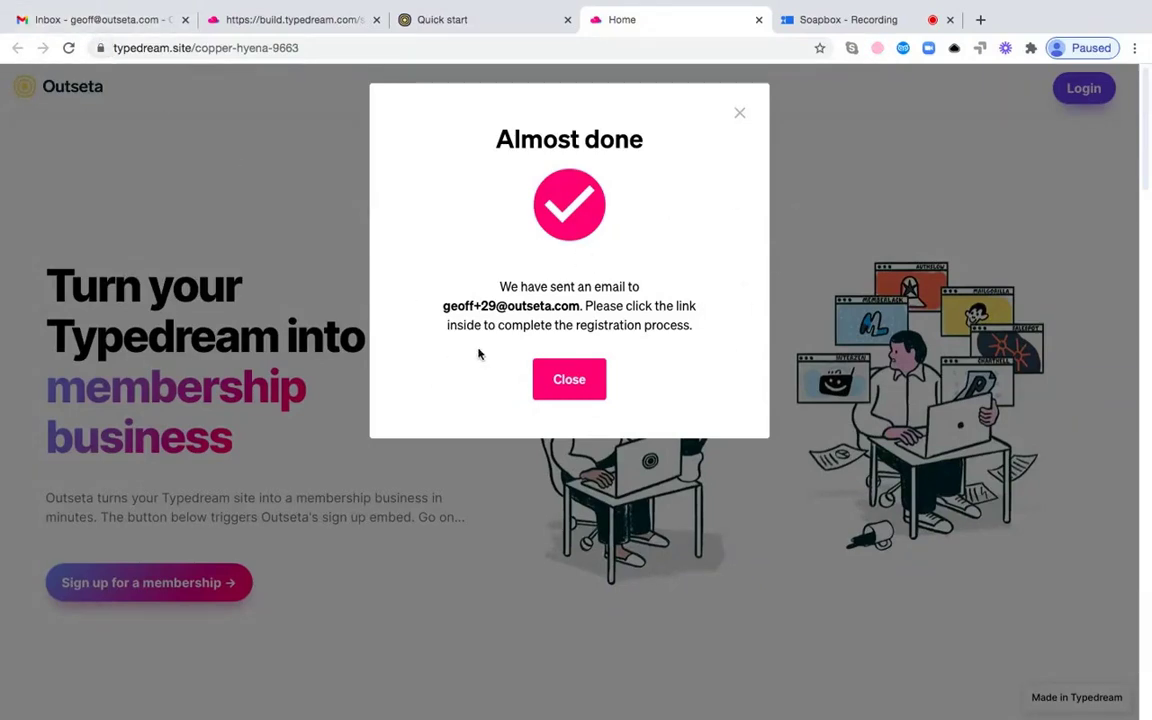
{"action": "left_click", "coordinate": [557, 375]}
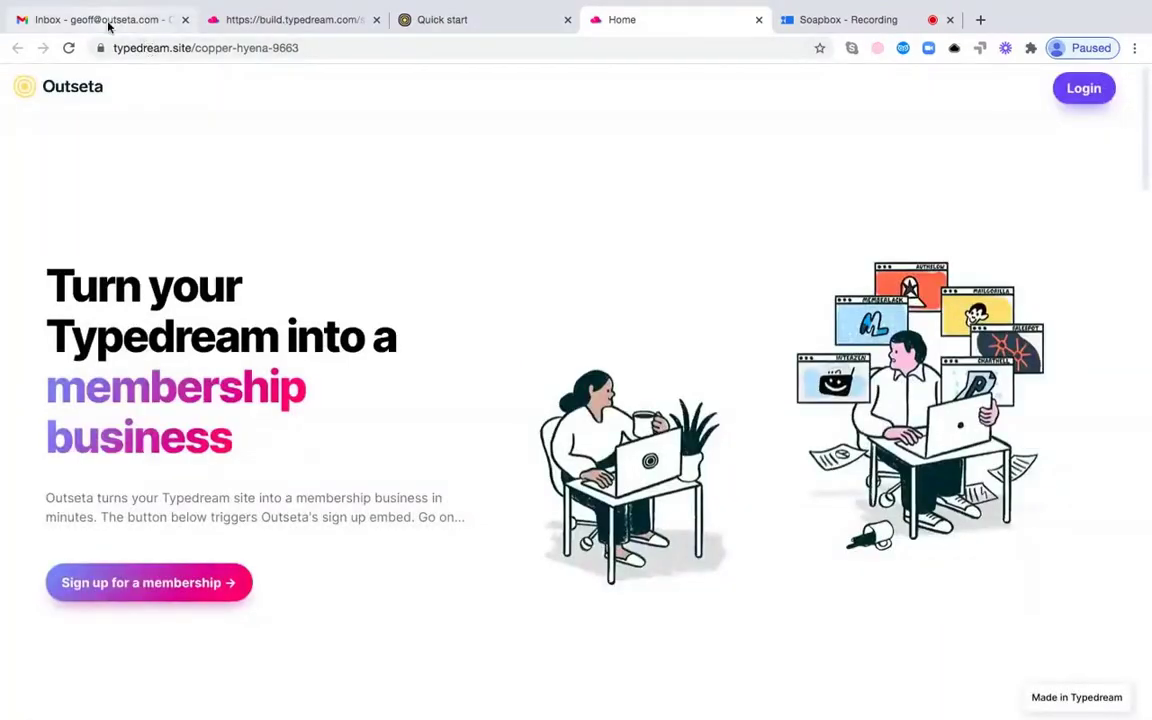
- Switch to the Gmail inbox showing the new 'Confirm your Typedream account' email
{"action": "left_click", "coordinate": [108, 26]}
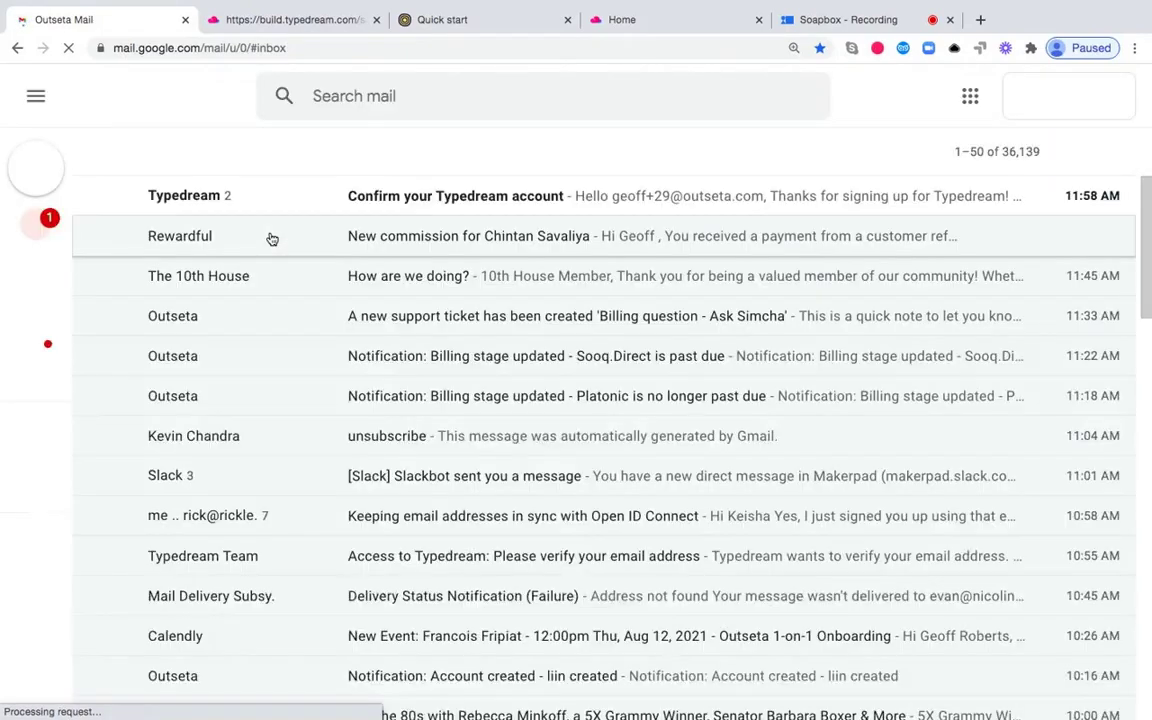
- Open the 'Confirm your Typedream account' email, follow its link and set the account password
{"action": "left_click", "coordinate": [441, 200]}
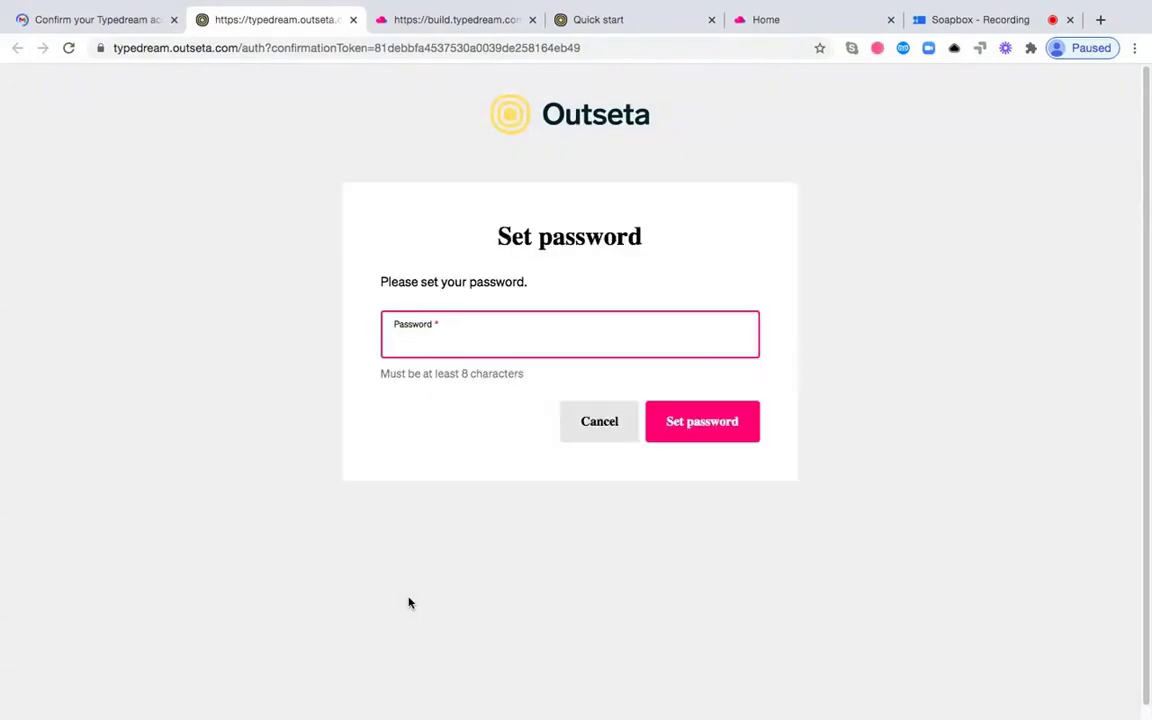
{"action": "type", "text": "••••••••"}
{"action": "key", "text": "Return"}
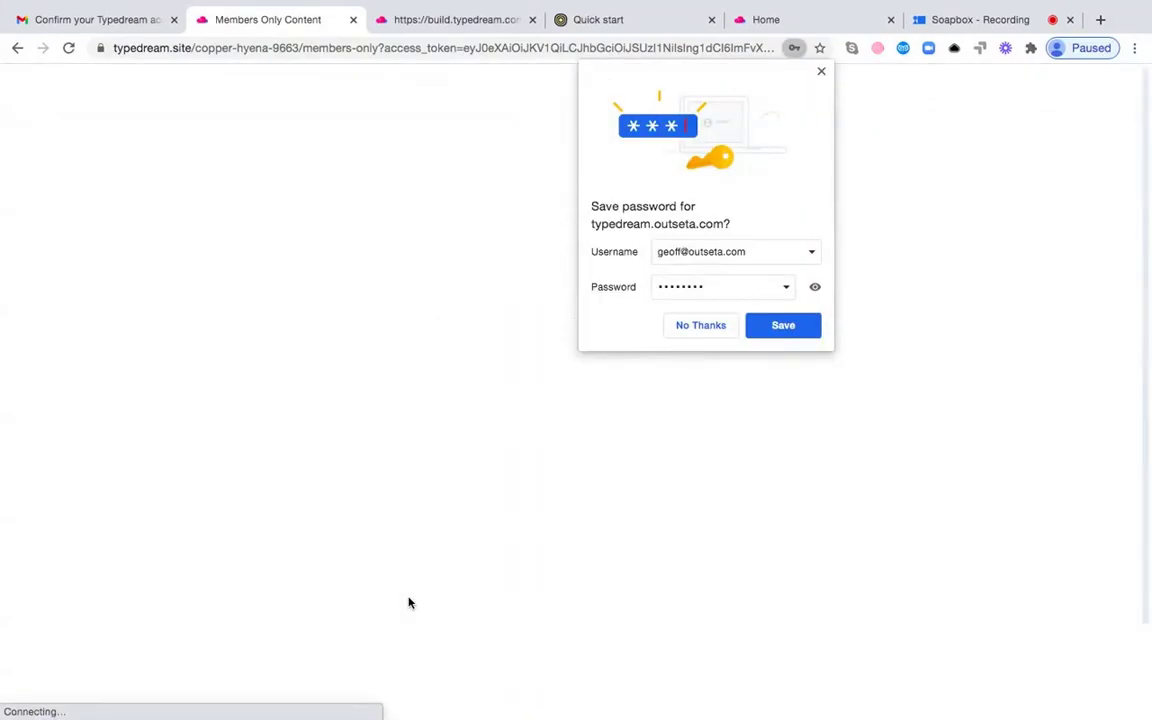
- Close Chrome's Save password popup to reveal the members-only protected content page with its video
{"action": "left_click", "coordinate": [821, 72]}
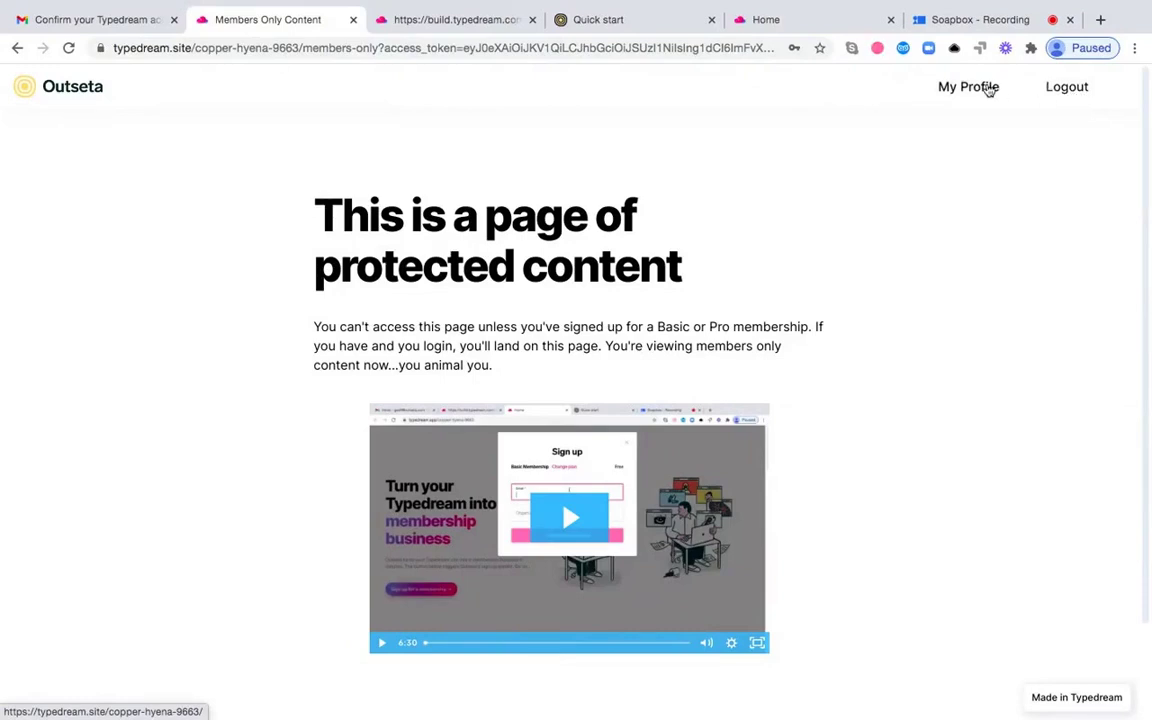
{"action": "left_click", "coordinate": [981, 90]}
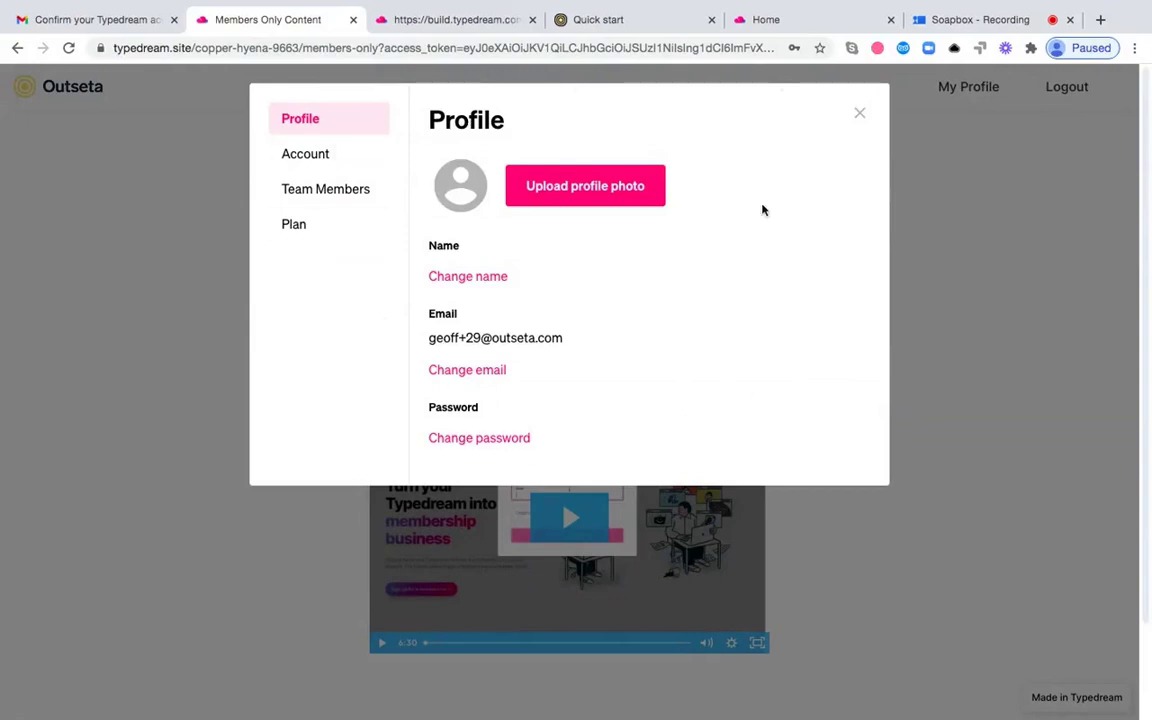
{"action": "left_click", "coordinate": [362, 198]}
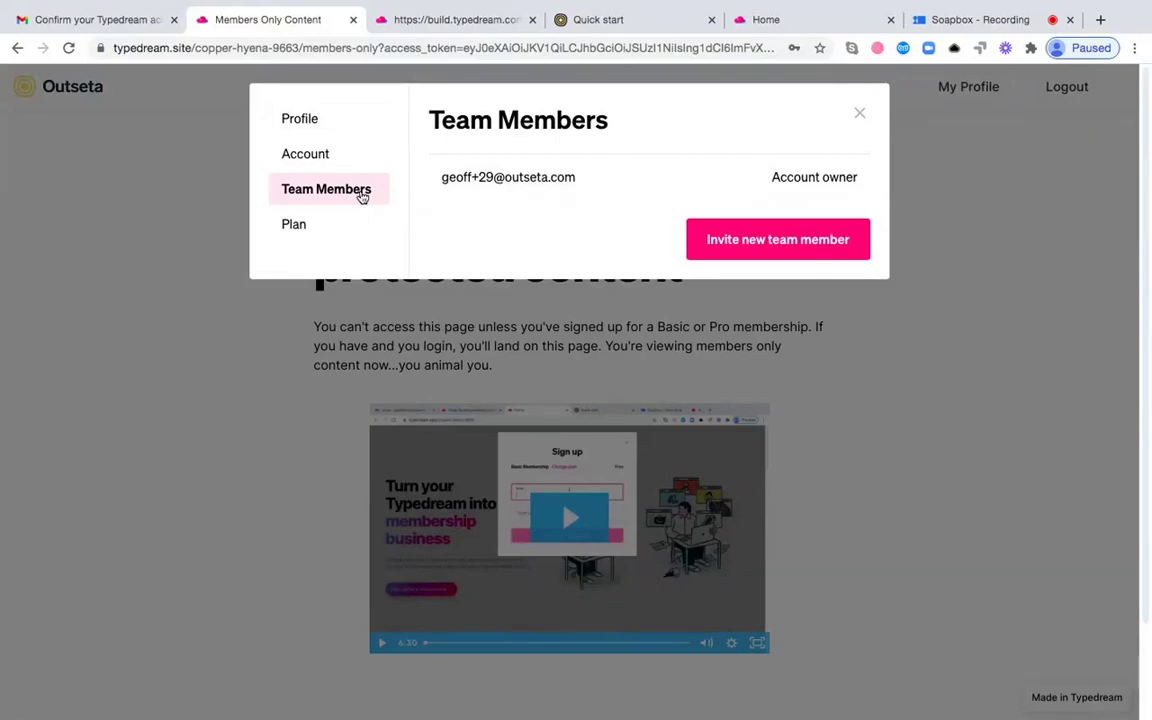
{"action": "left_click", "coordinate": [300, 226]}
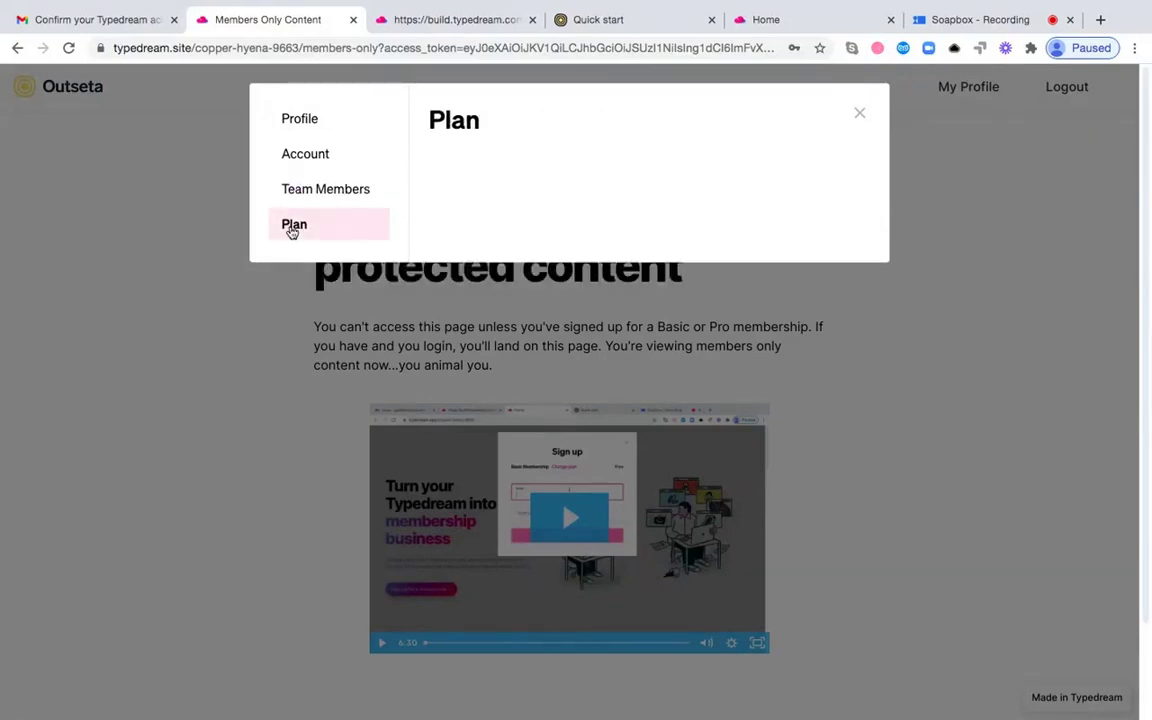
{"action": "left_click", "coordinate": [464, 198]}
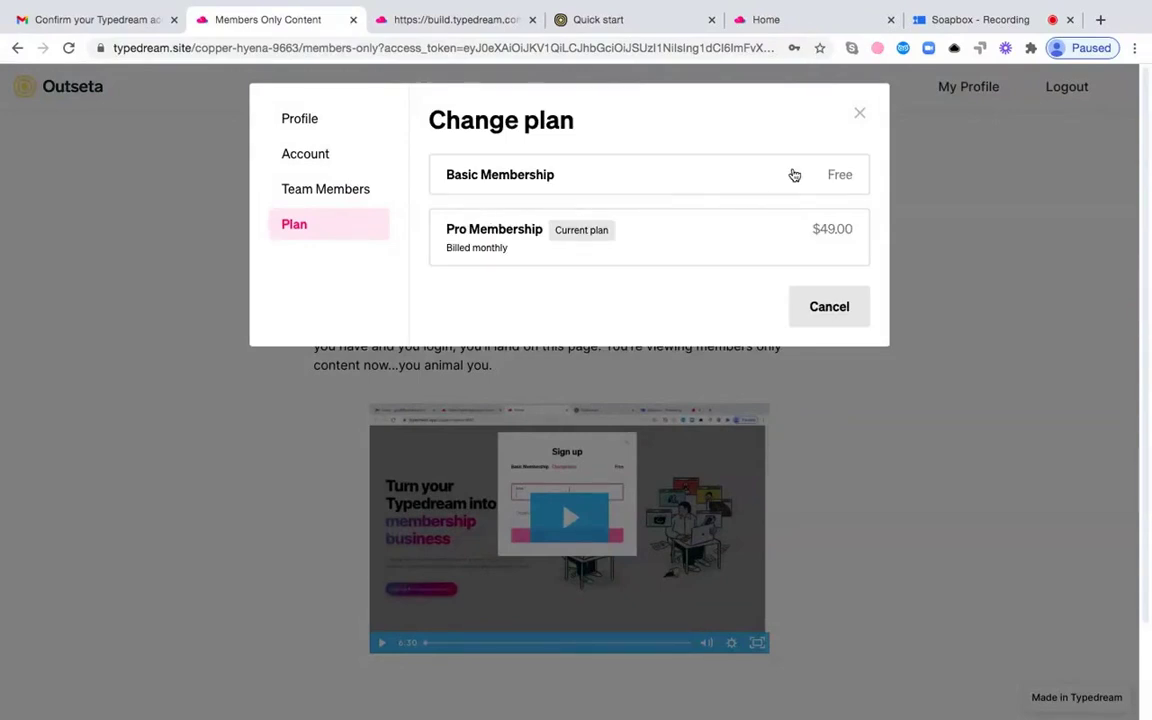
{"action": "left_click", "coordinate": [859, 113]}
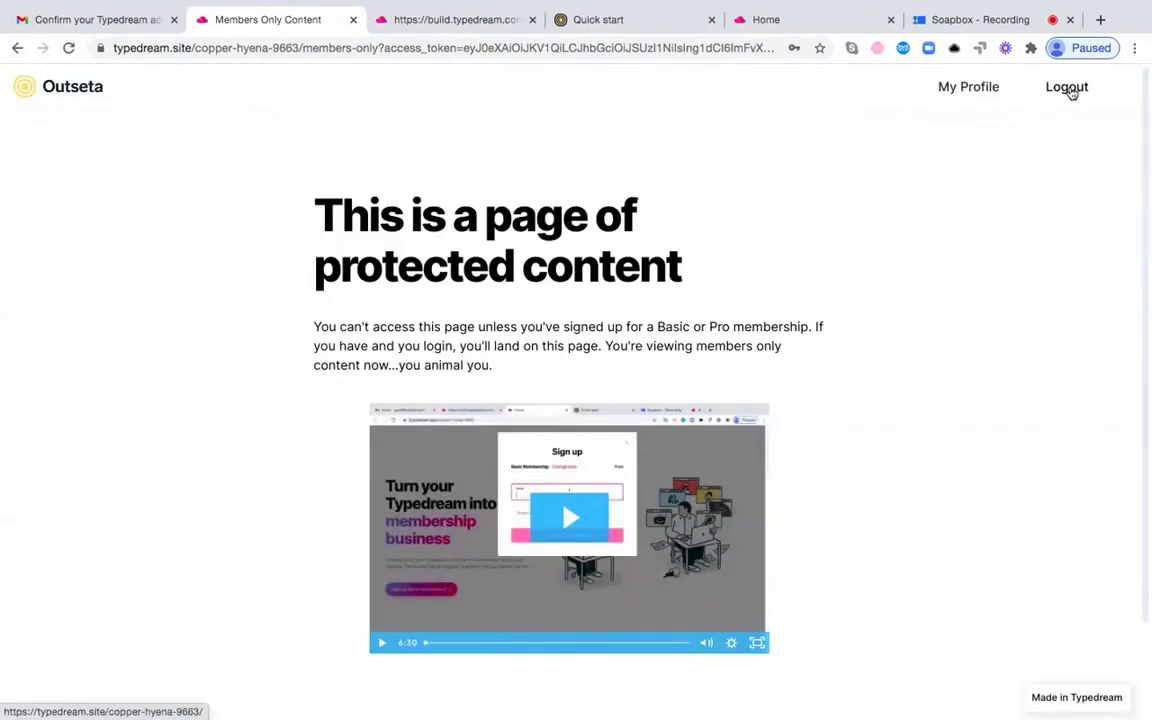